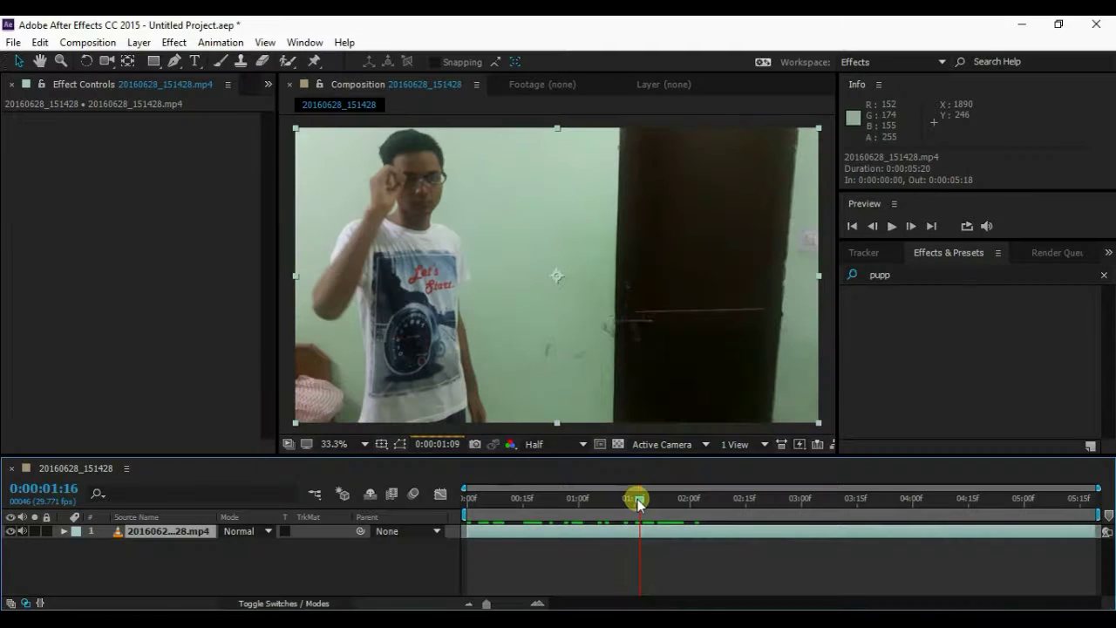
Scrub the timeline to about 0:00:02:00, where the person turns sideways
left_click_drag(640, 501, 690, 499)
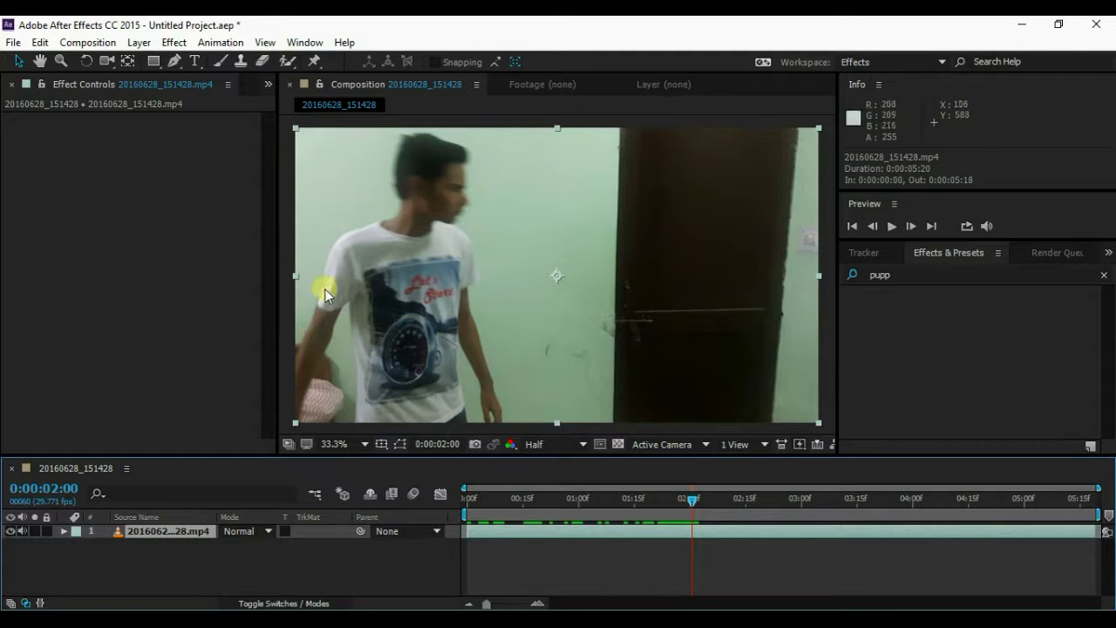
Undo the earlier Saber and add a black 1920×1080 solid, Black Solid 2, above the clip
key("ctrl+z")
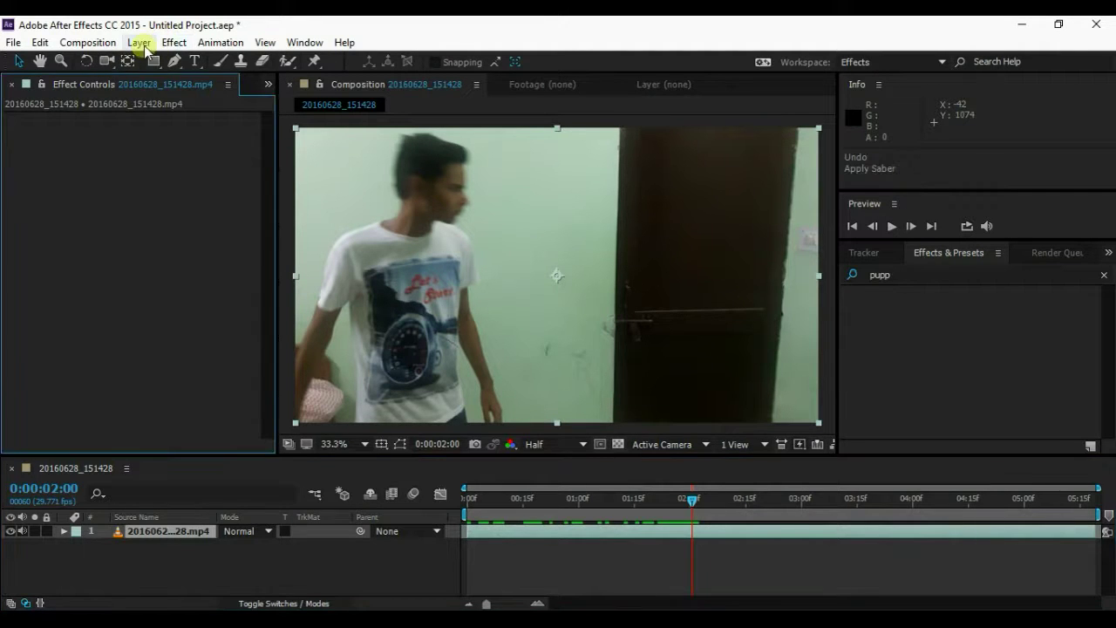
left_click(137, 42)
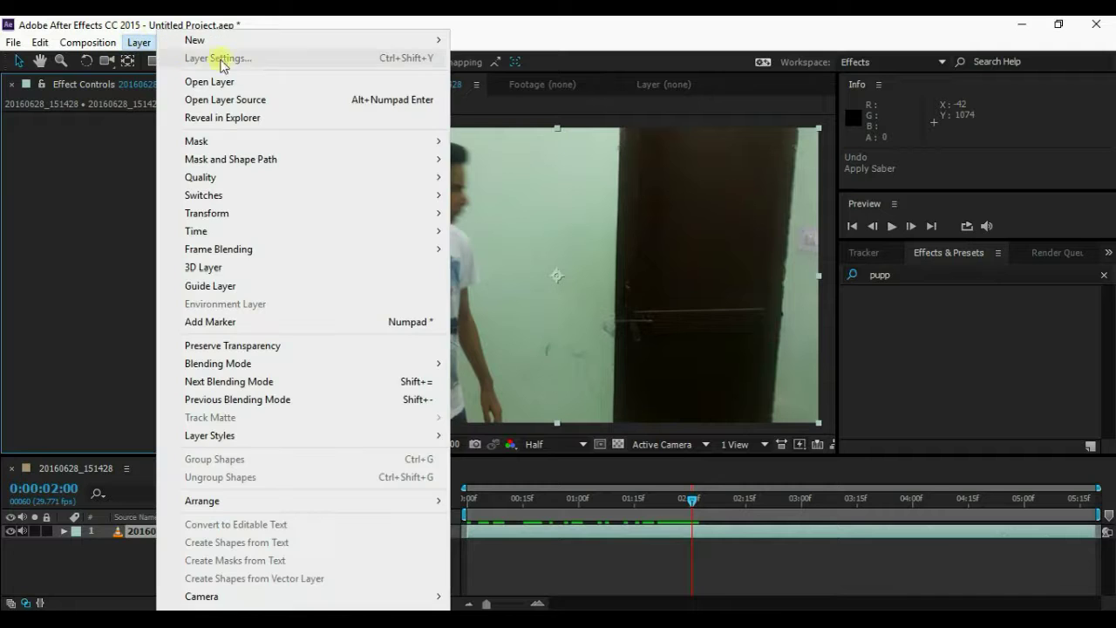
mouse_move(301, 41)
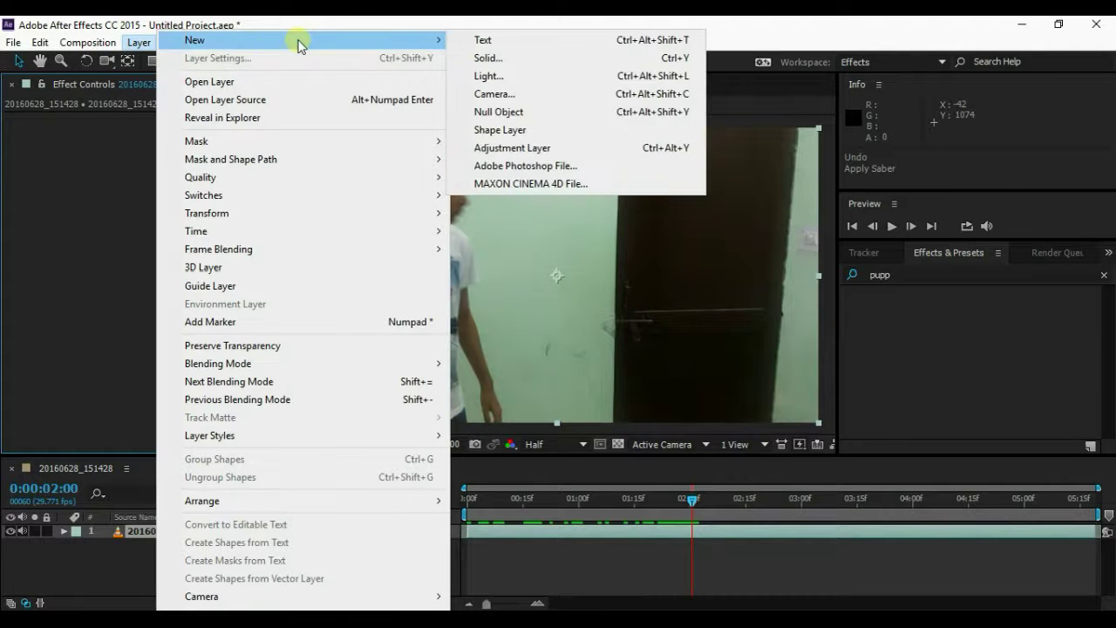
left_click(506, 57)
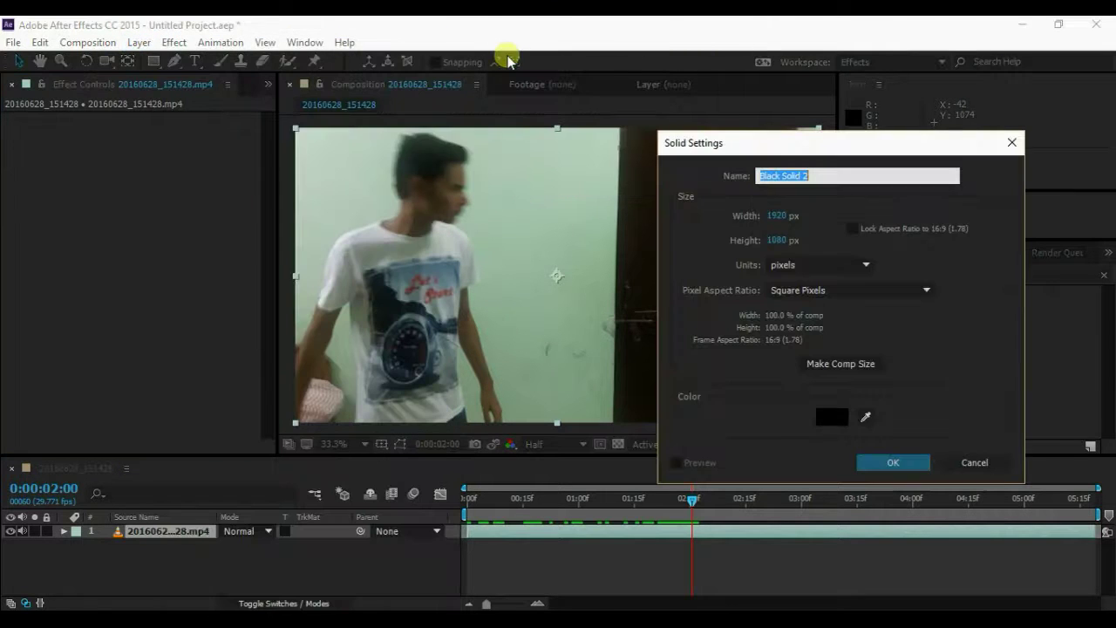
left_click(886, 462)
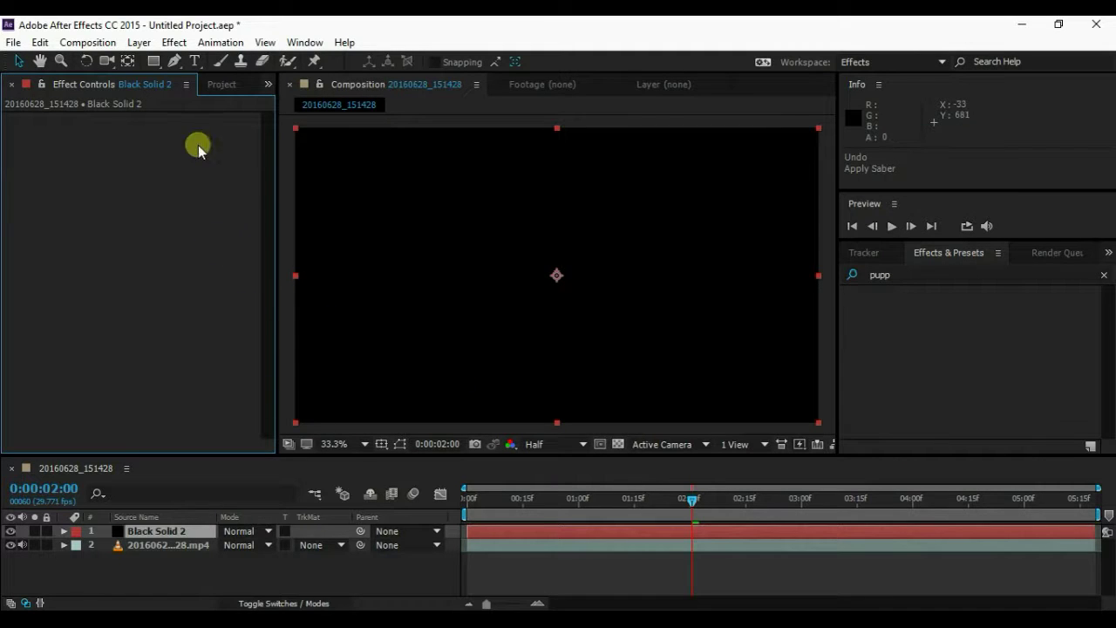
left_click(174, 41)
Apply the Video Copilot Saber effect to the solid and set its preset to Energy
mouse_move(314, 483)
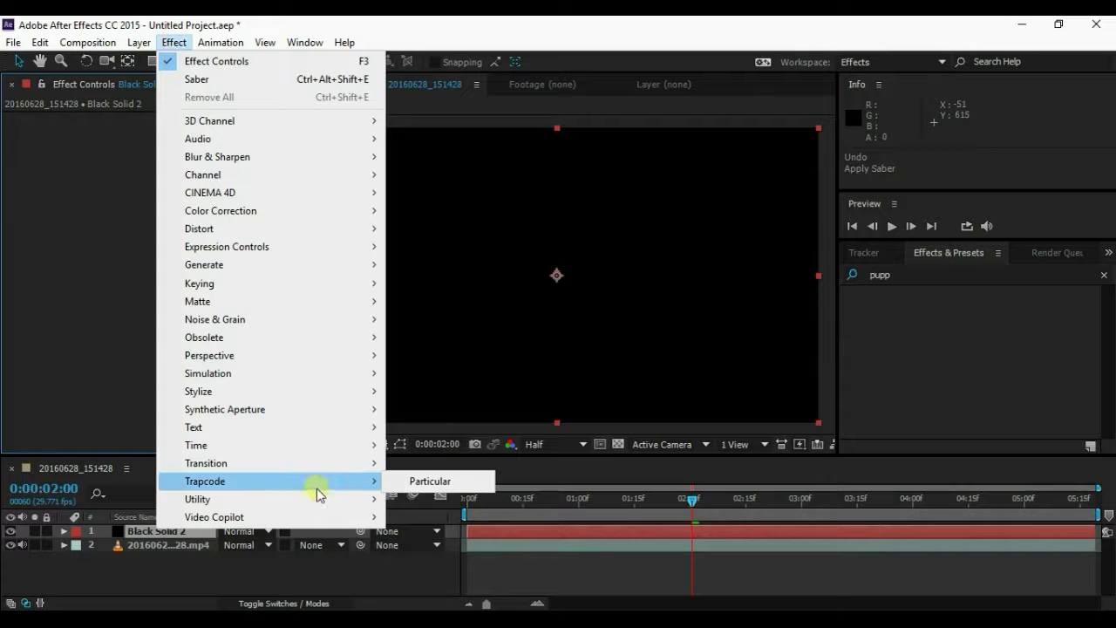
mouse_move(330, 516)
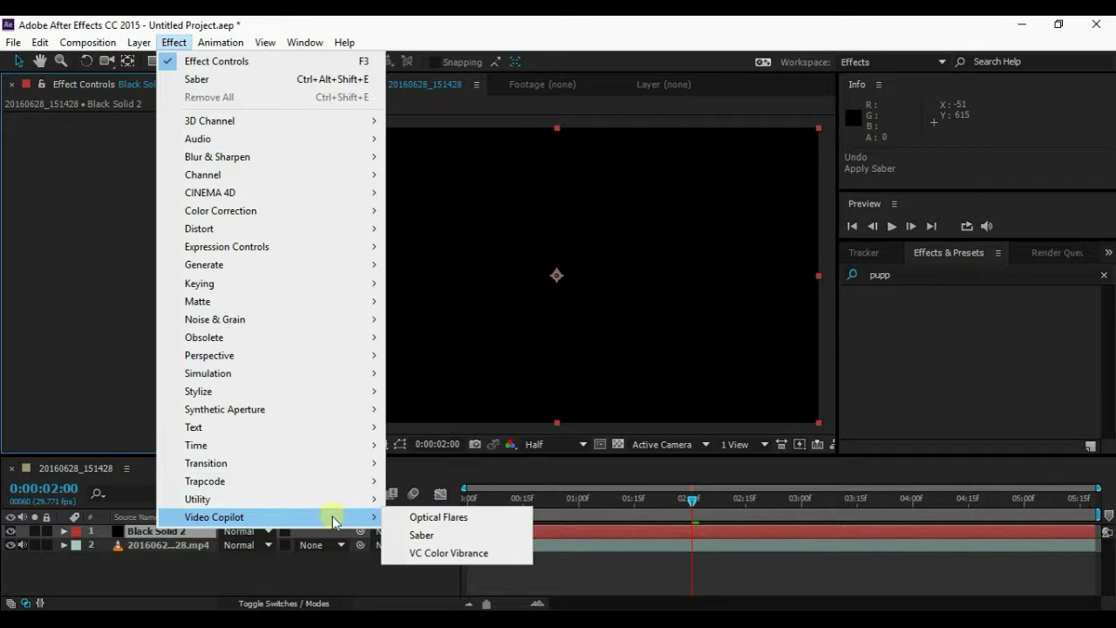
left_click(416, 538)
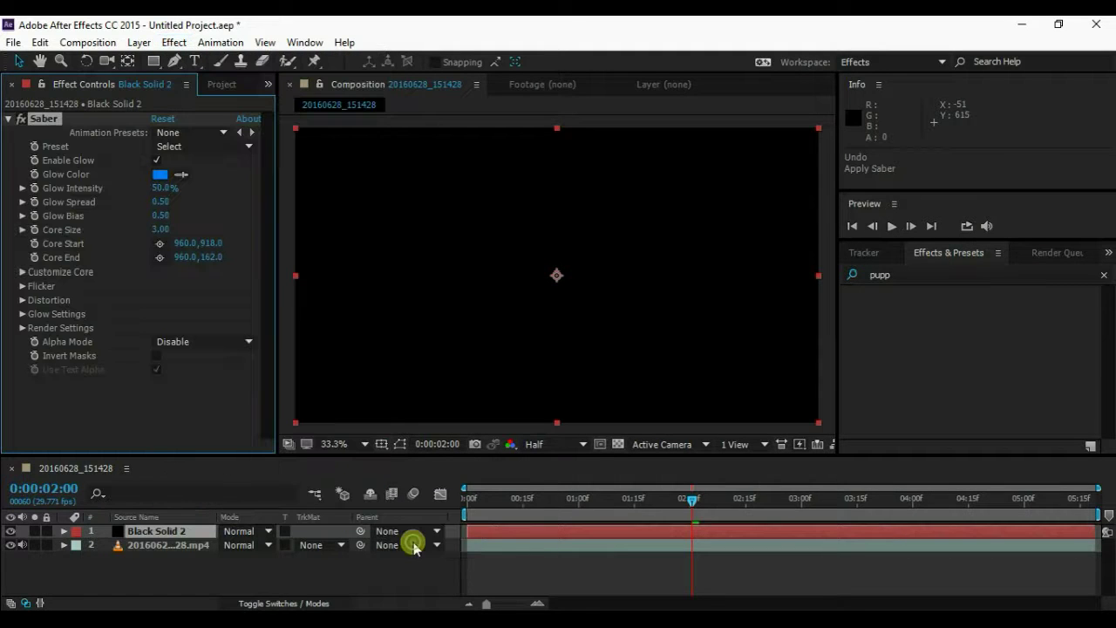
left_click(215, 147)
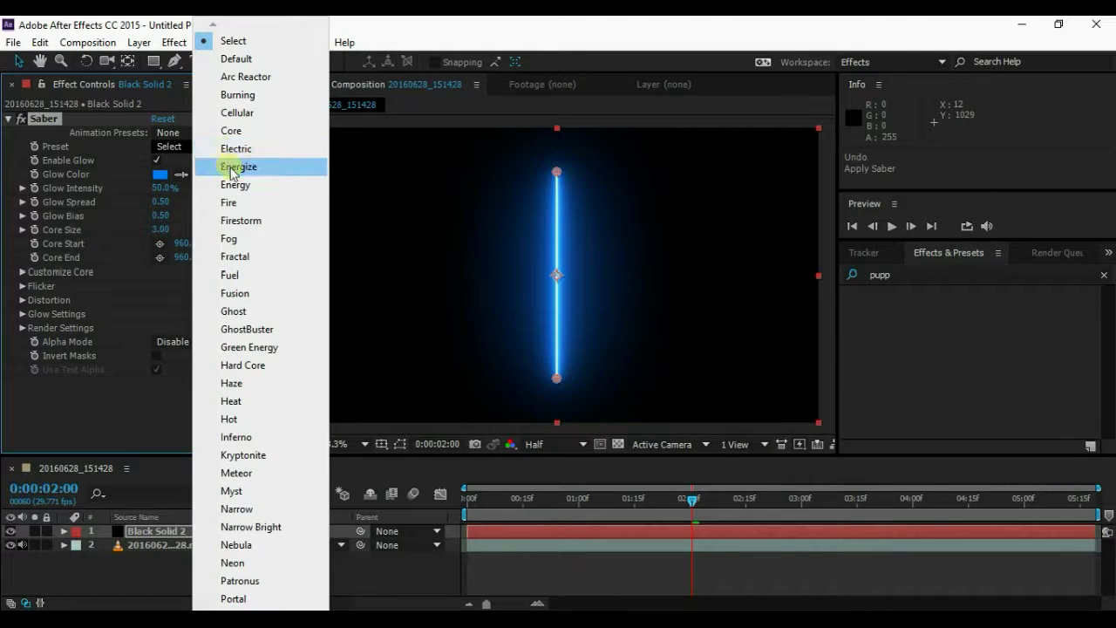
left_click(230, 167)
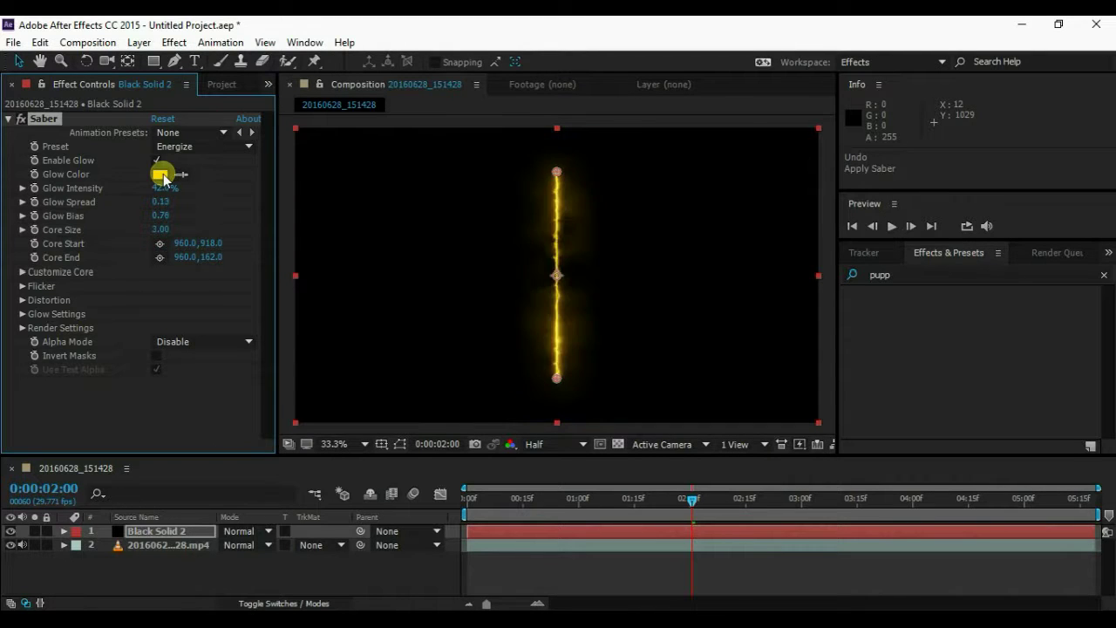
left_click(179, 145)
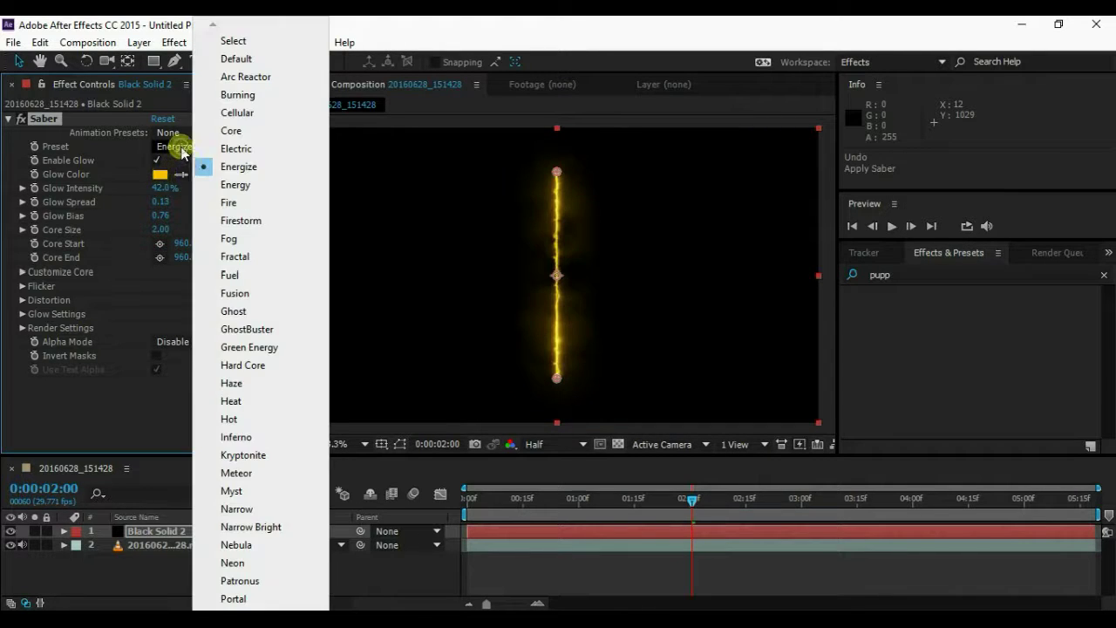
left_click(218, 185)
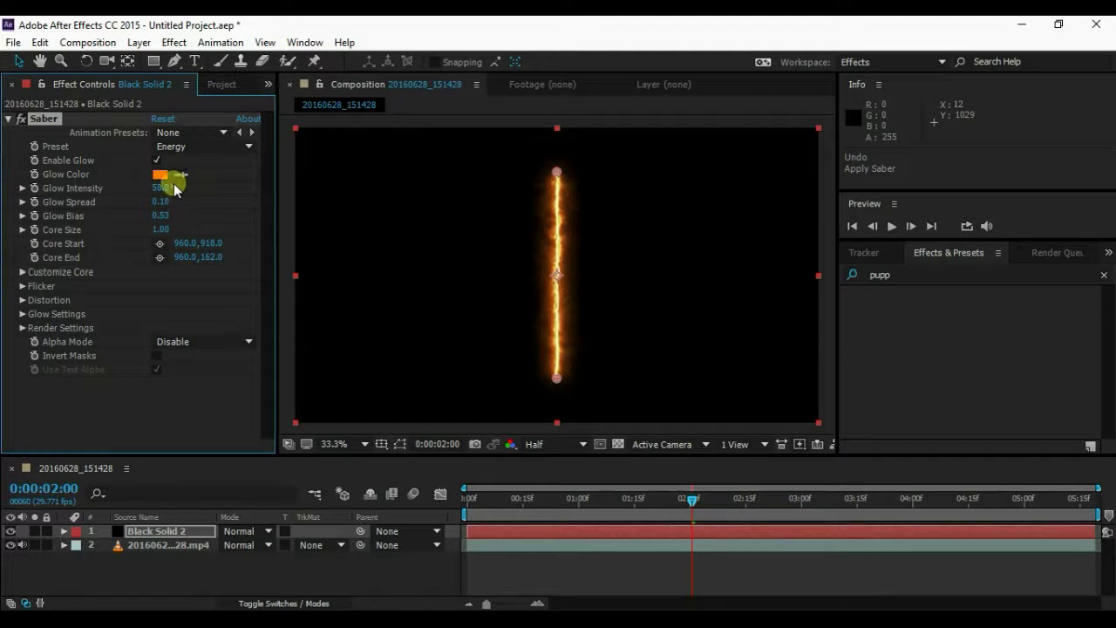
Shift the Saber glow colour toward a red-orange hue
left_click(164, 175)
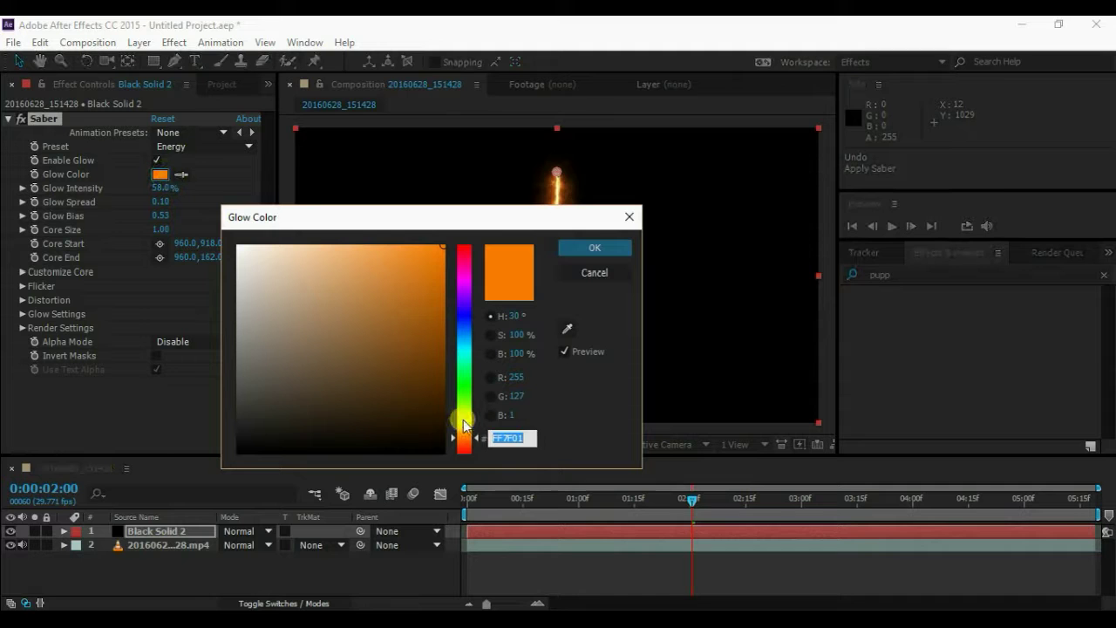
left_click(468, 443)
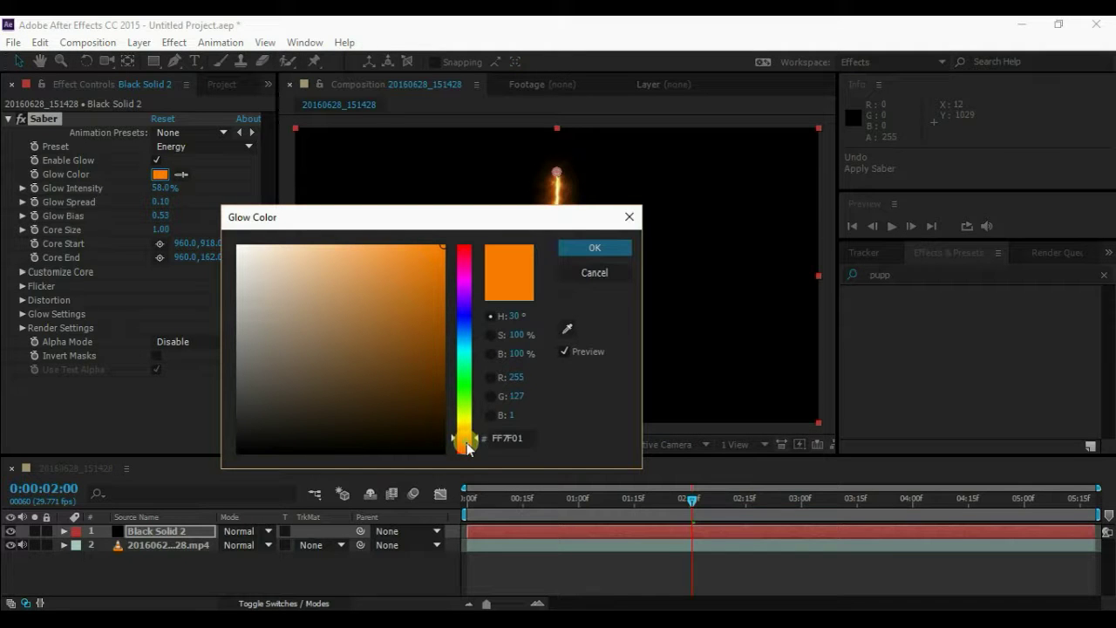
left_click(468, 447)
left_click(573, 251)
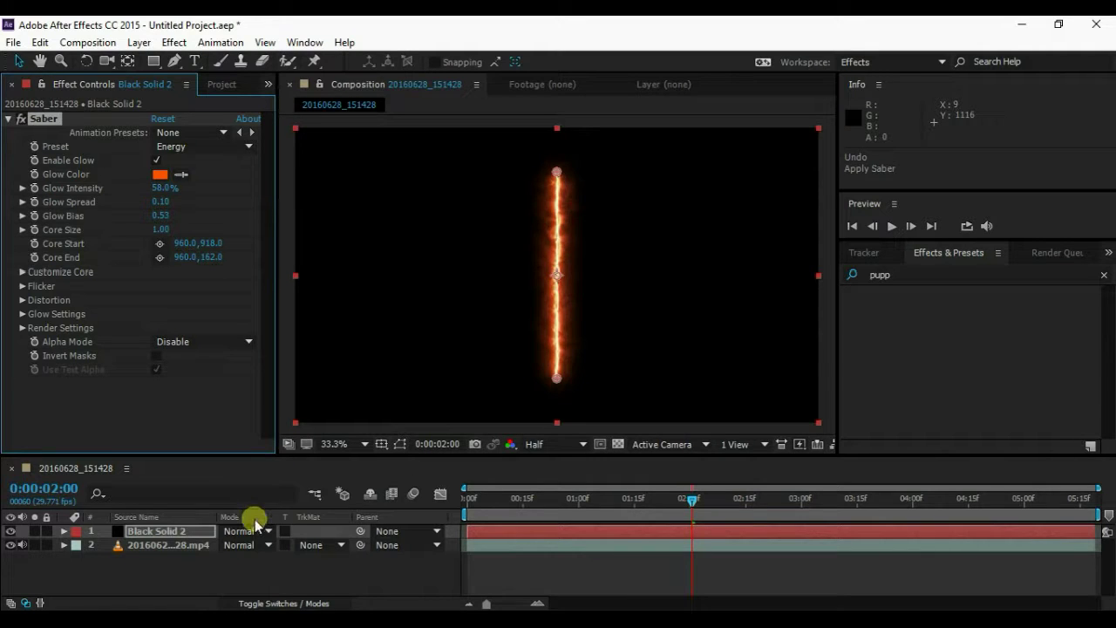
Set the solid to Screen mode and stretch the beam from the man's eye past the right edge
left_click(250, 530)
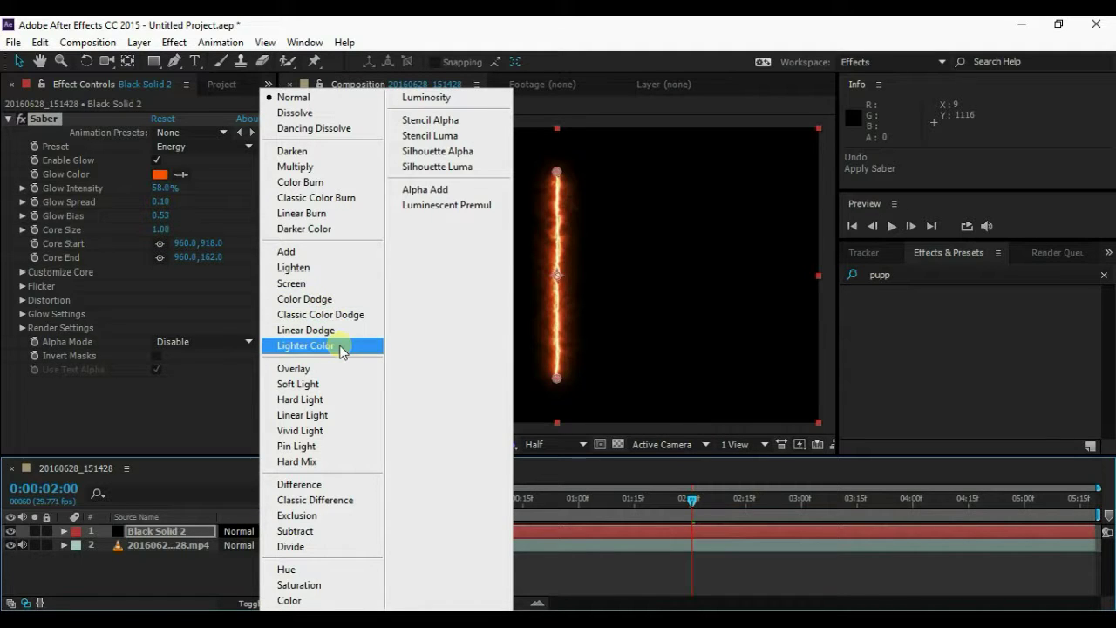
left_click(339, 284)
left_click_drag(557, 172, 578, 226)
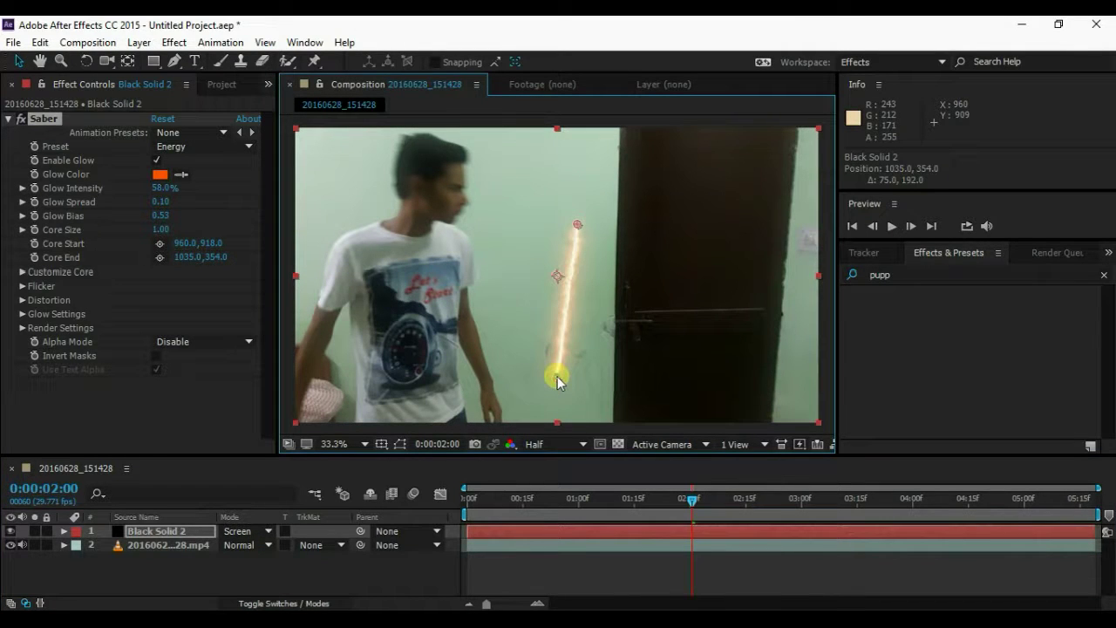
left_click_drag(557, 378, 453, 188)
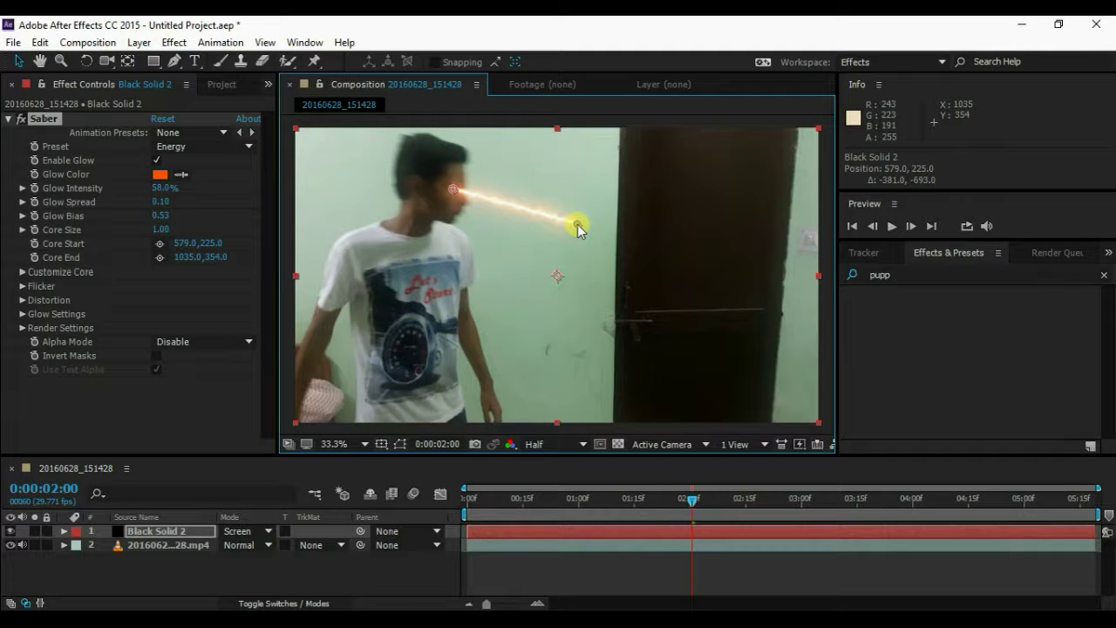
left_click_drag(577, 227, 854, 278)
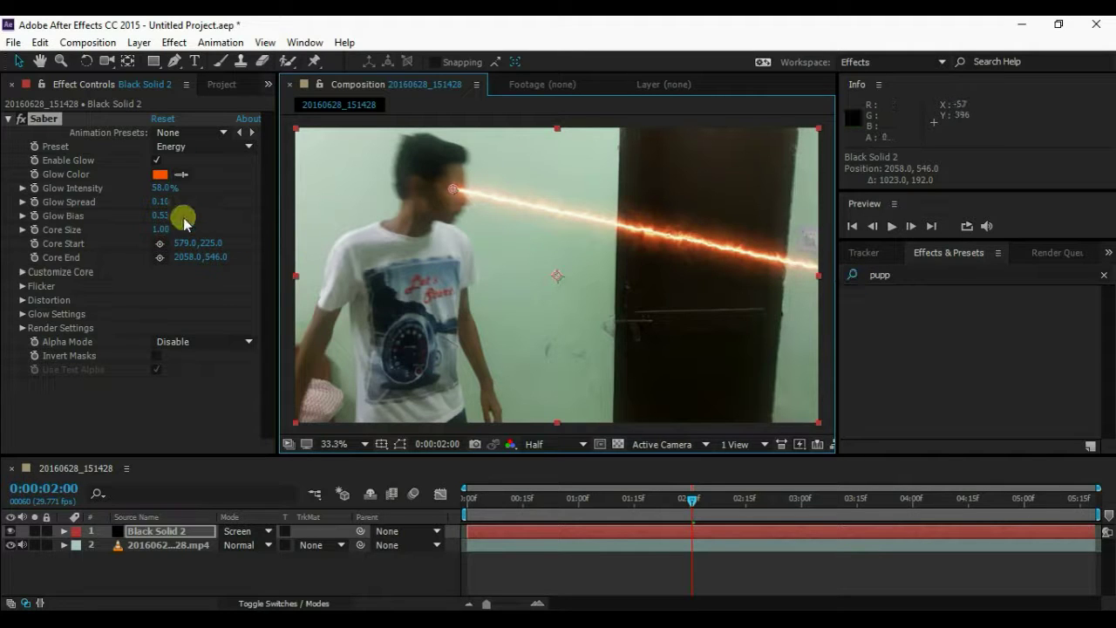
Set Saber Glow Intensity to 70%, Core Size to 2, and Glow Spread to .3
left_click(162, 188)
type("7")
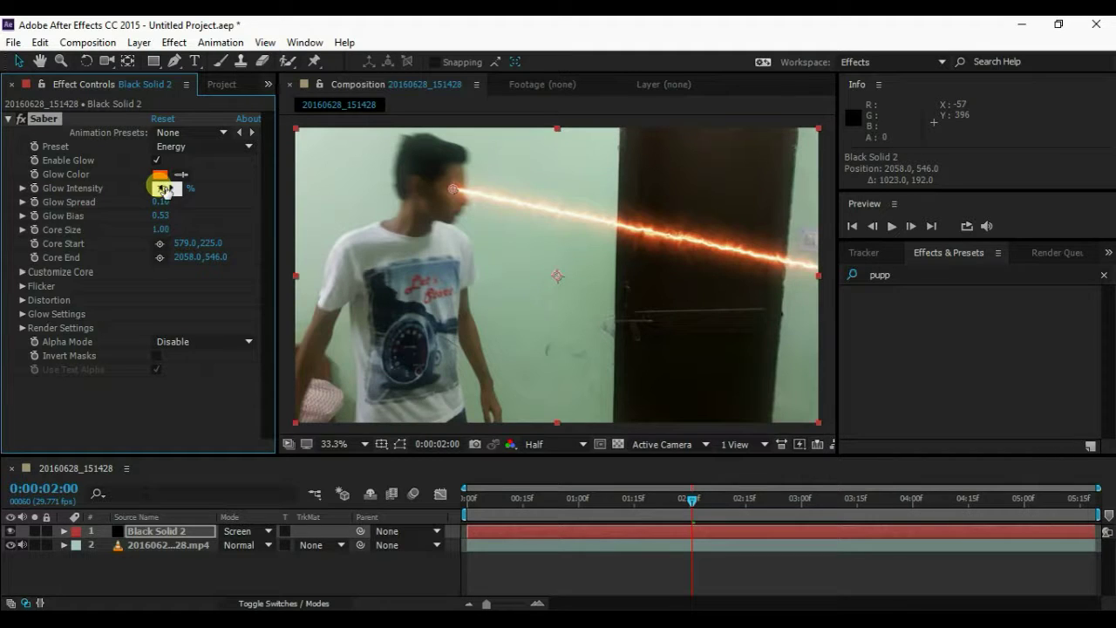
type("0")
key("Return")
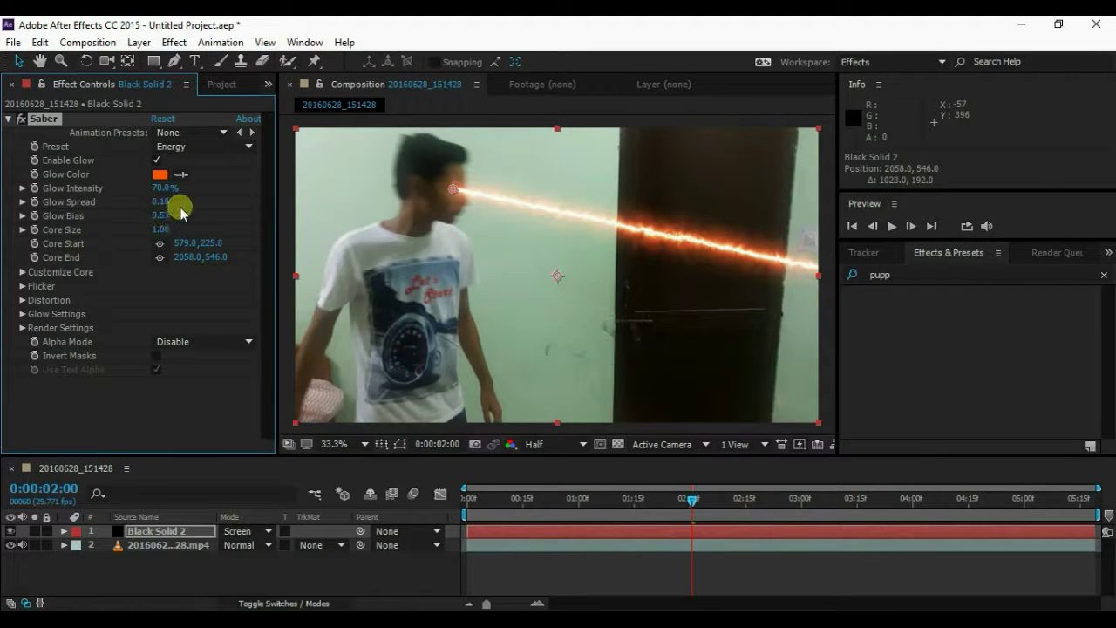
left_click(160, 230)
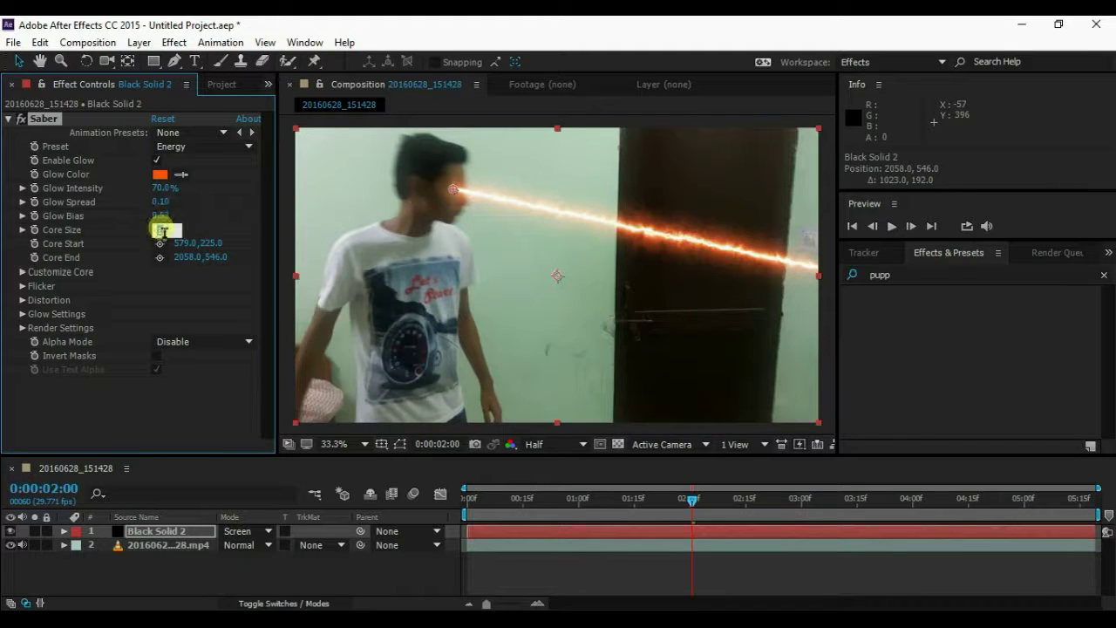
type("2")
key("Return")
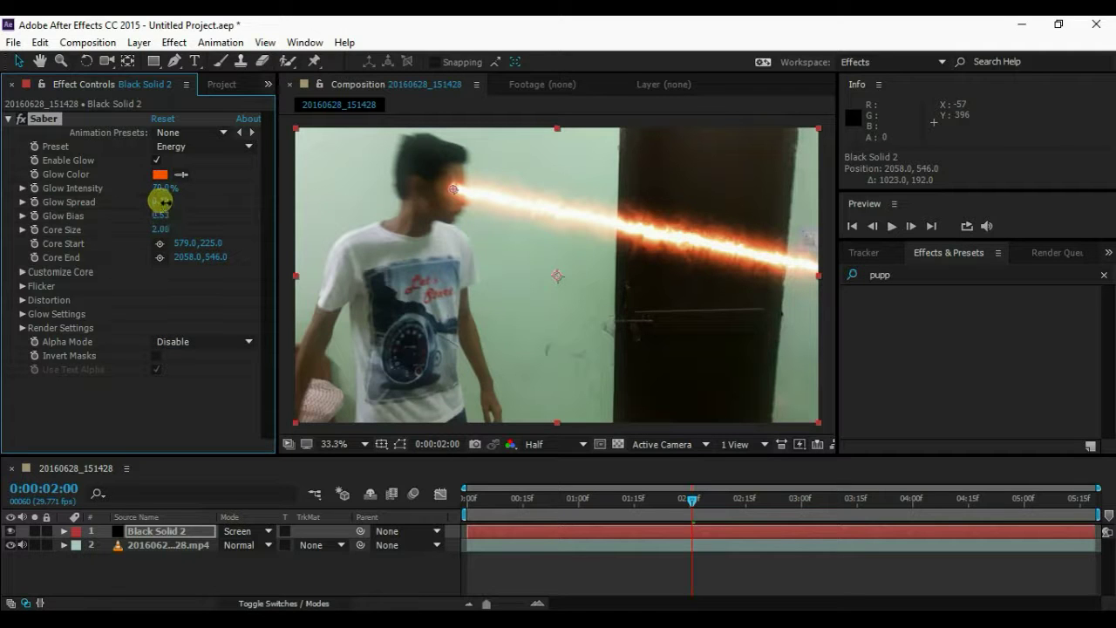
left_click(162, 202)
key("BackSpace")
type(".3")
key("Return")
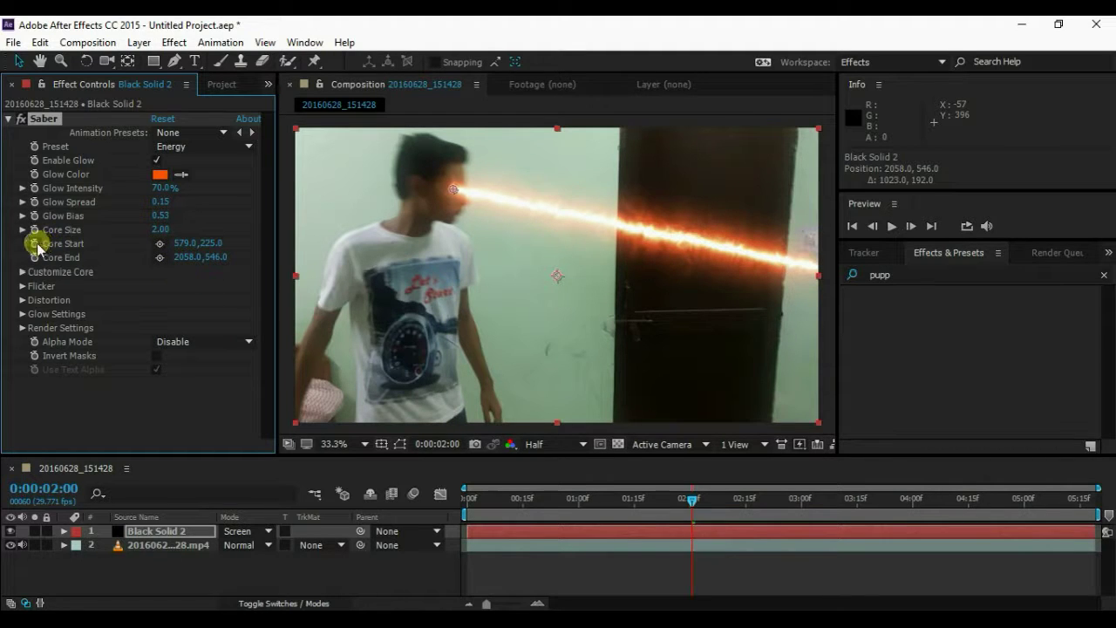
At 0:00:02:03, place the beam's start point on the person's eye and preview the result
left_click(66, 257)
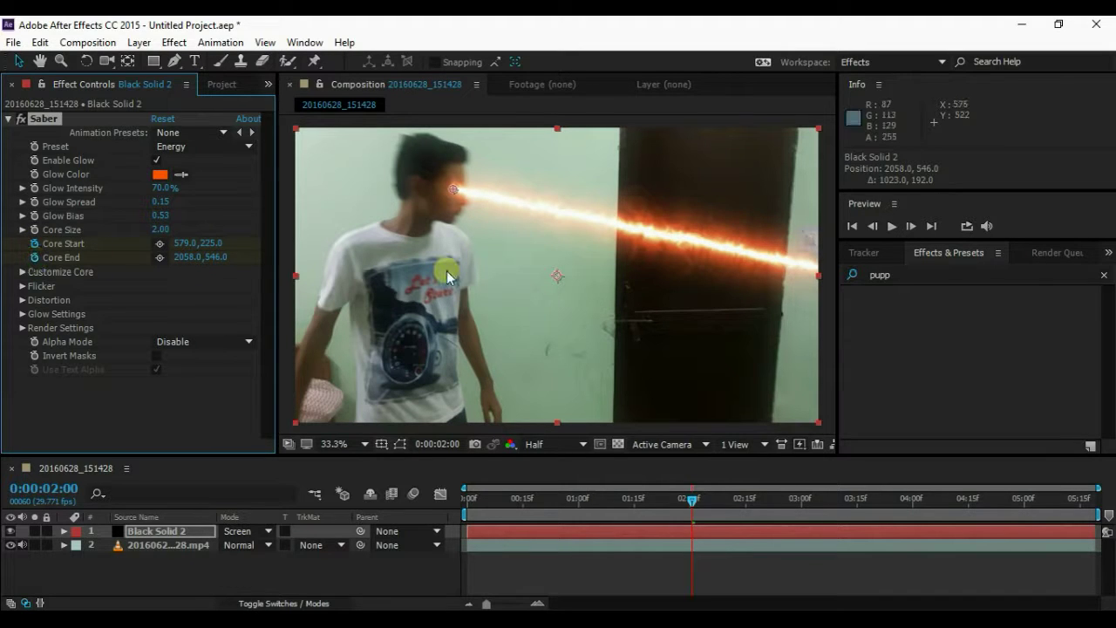
left_click(911, 226)
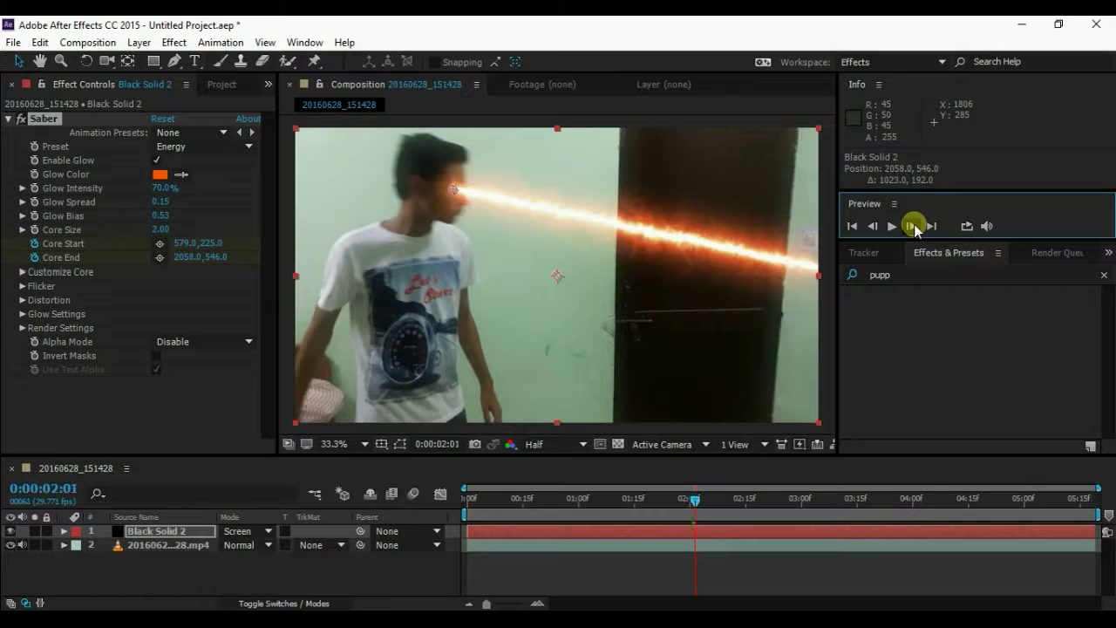
left_click(913, 226)
left_click(913, 226)
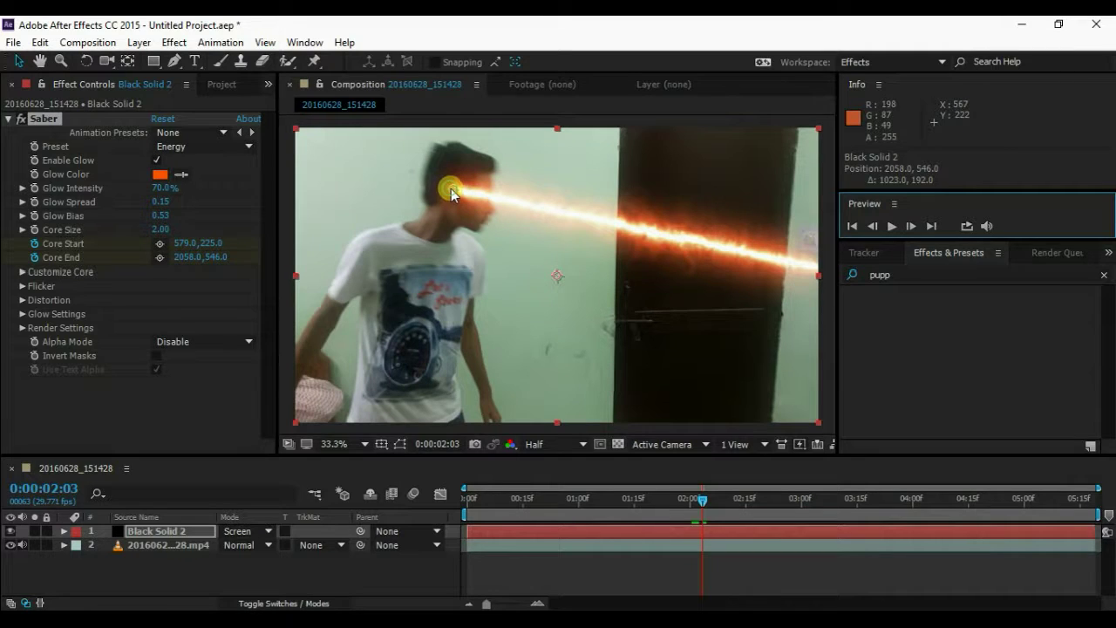
left_click_drag(451, 194, 483, 200)
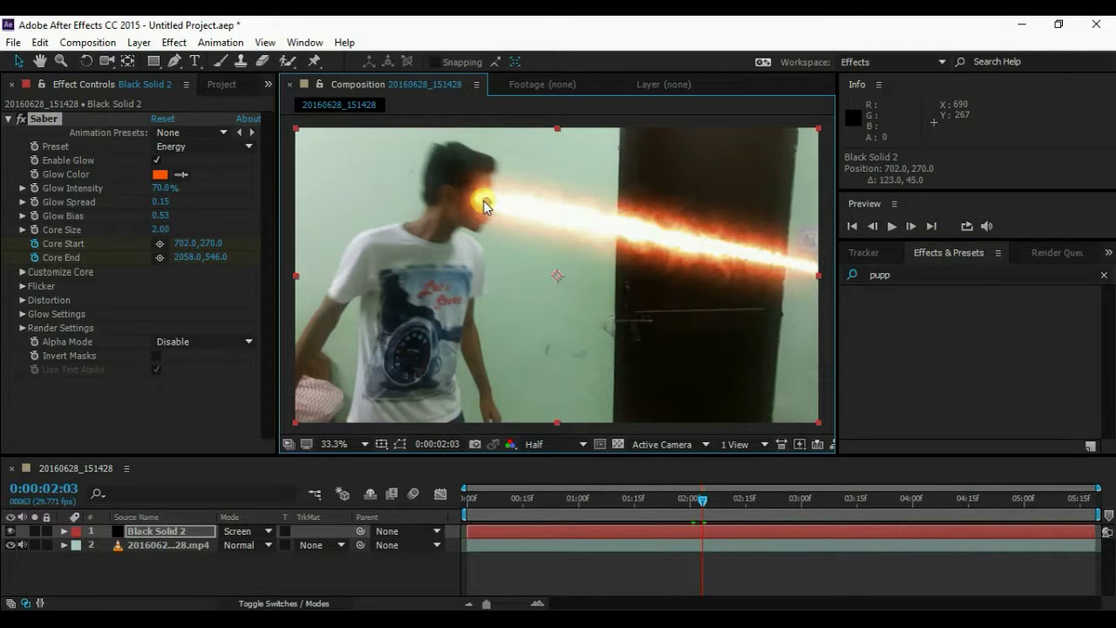
left_click_drag(484, 202, 485, 204)
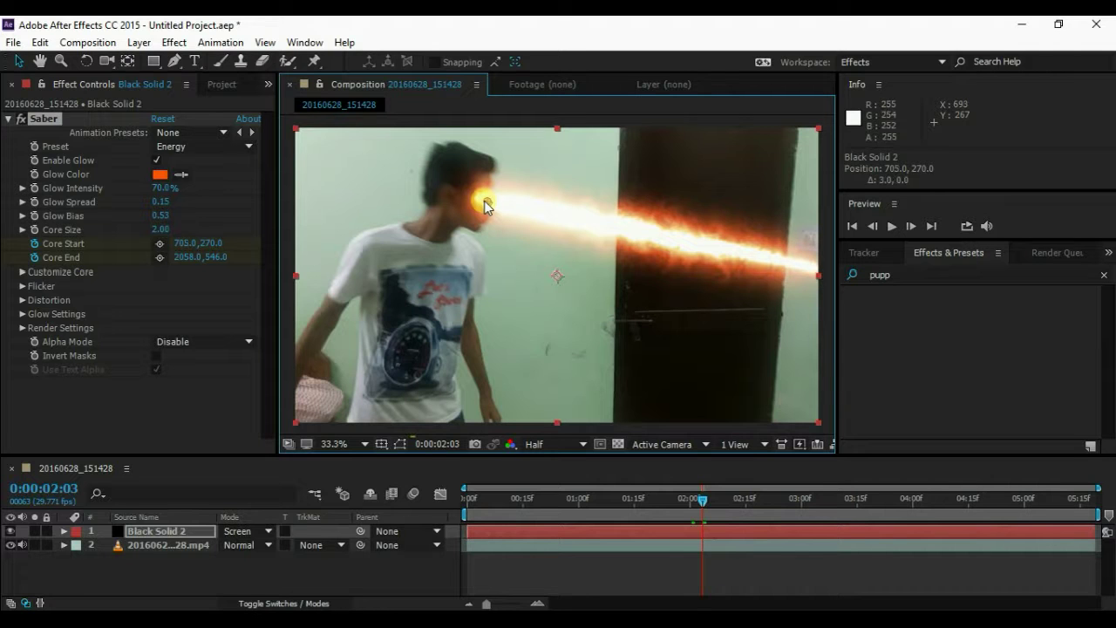
left_click(889, 228)
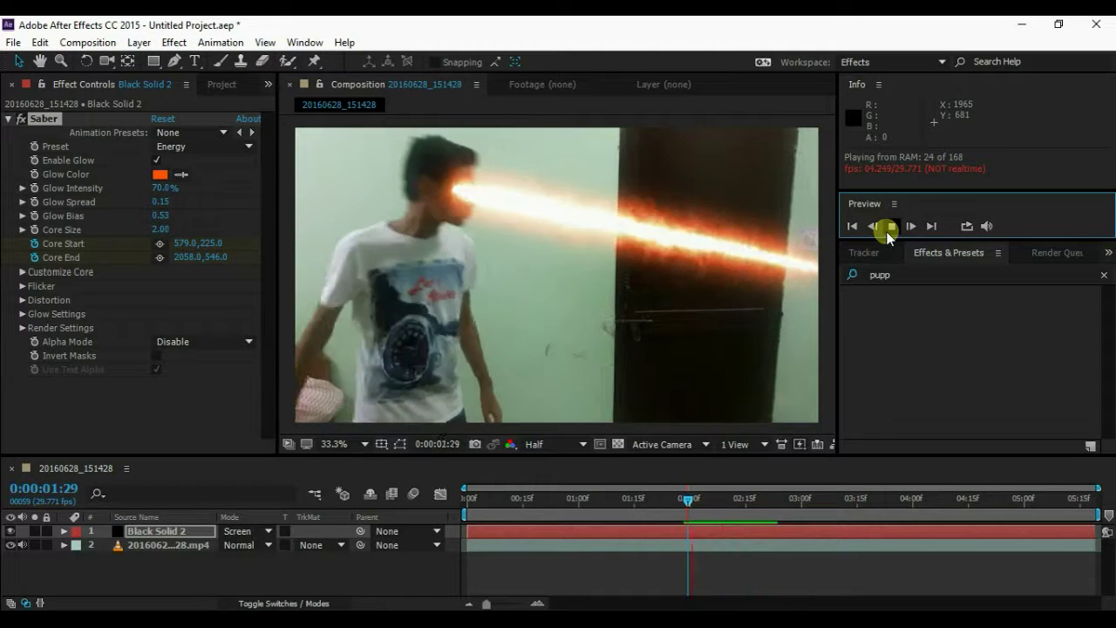
Keyframe the beam's start point on the eye at 0:00:02:11 (871, 357.9), then return to 0:00:02:00
left_click(890, 229)
left_click_drag(693, 510, 753, 498)
left_click_drag(533, 224, 543, 232)
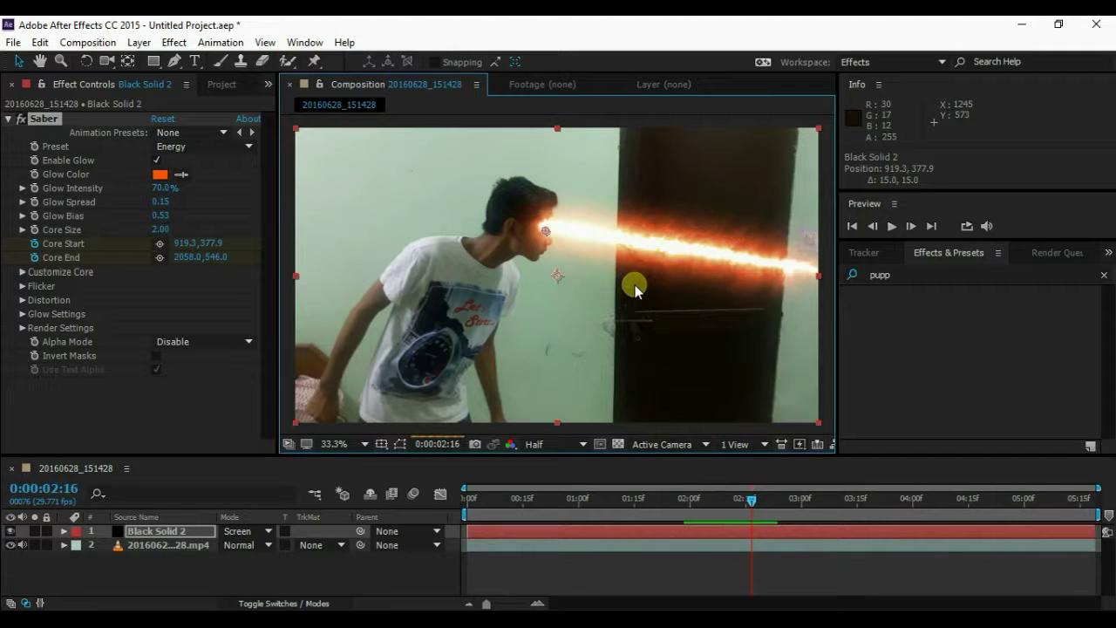
left_click(734, 504)
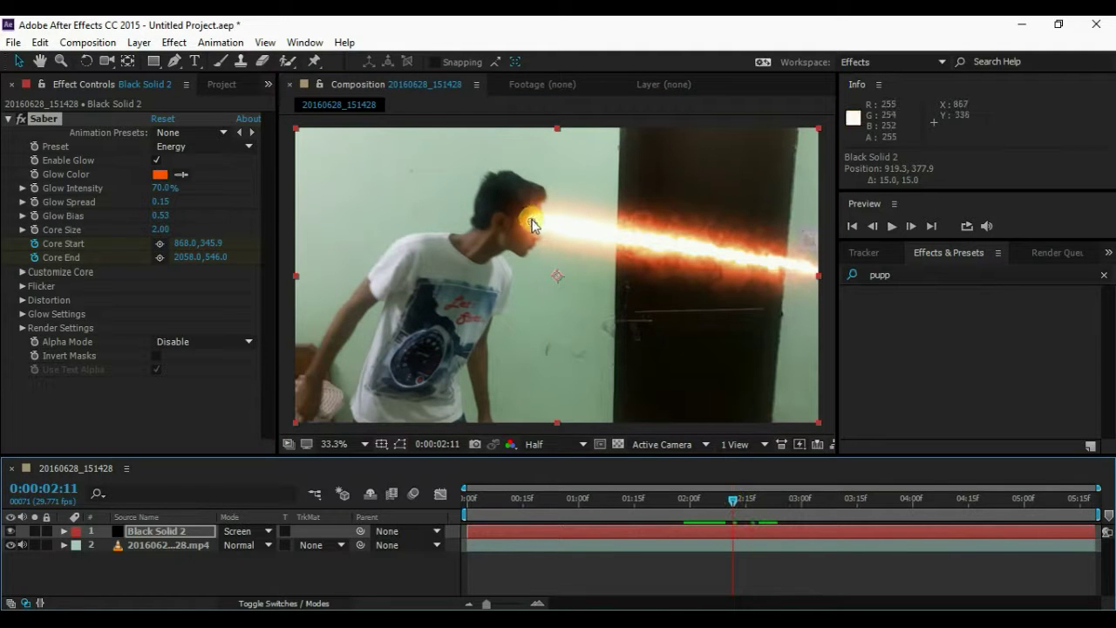
left_click_drag(533, 224, 535, 228)
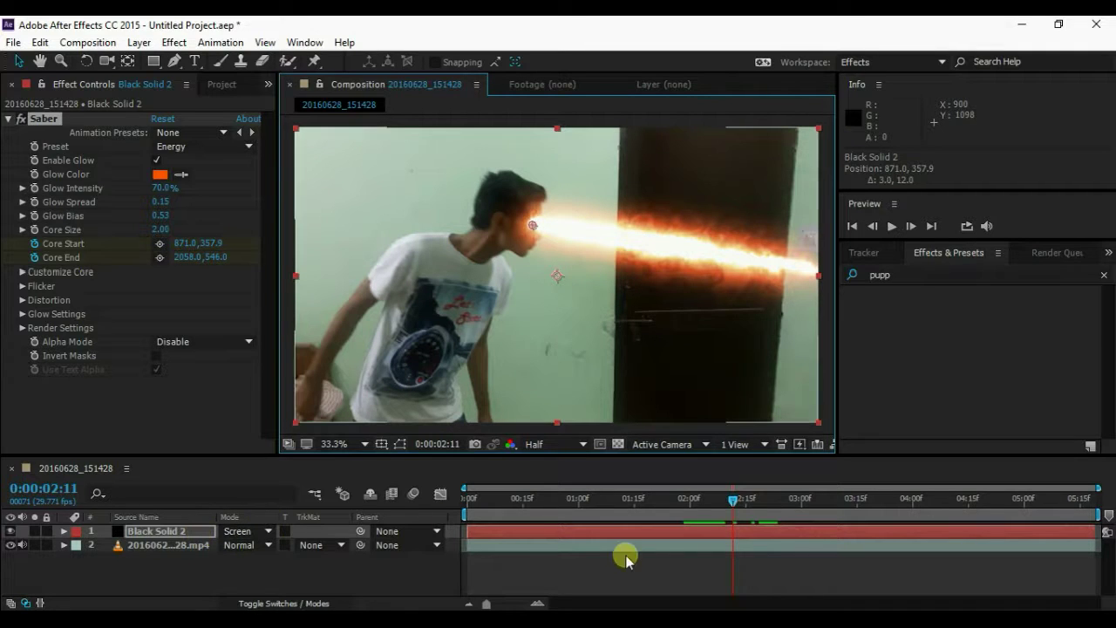
left_click(685, 499)
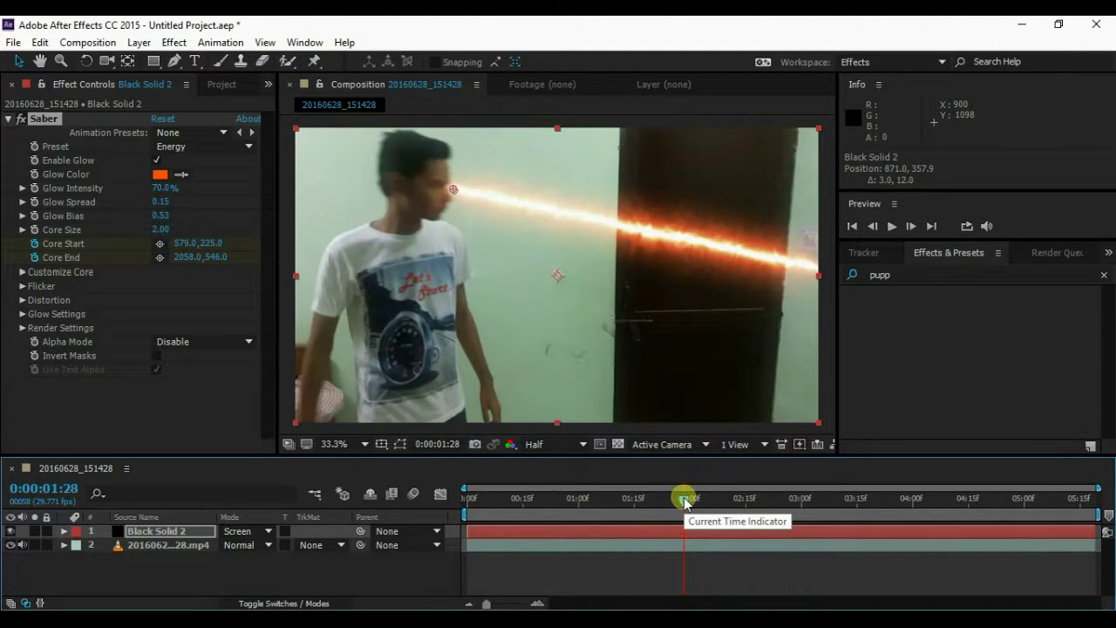
left_click_drag(686, 503, 693, 502)
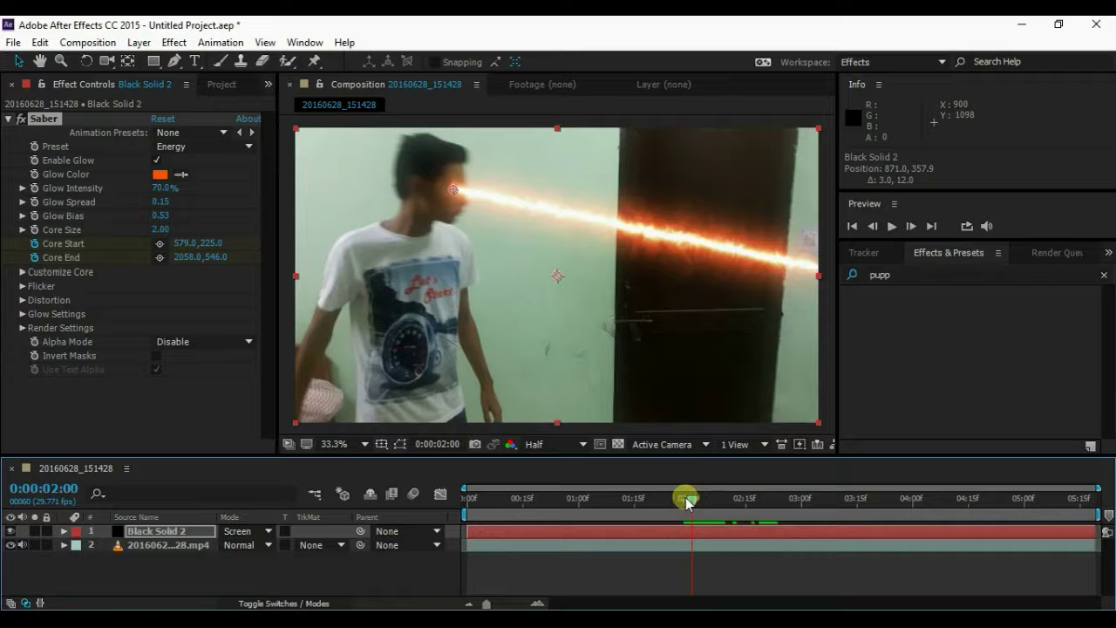
Keyframe Black Solid 2's opacity at 0% at 0:00:02:00
left_click(200, 529)
key("t")
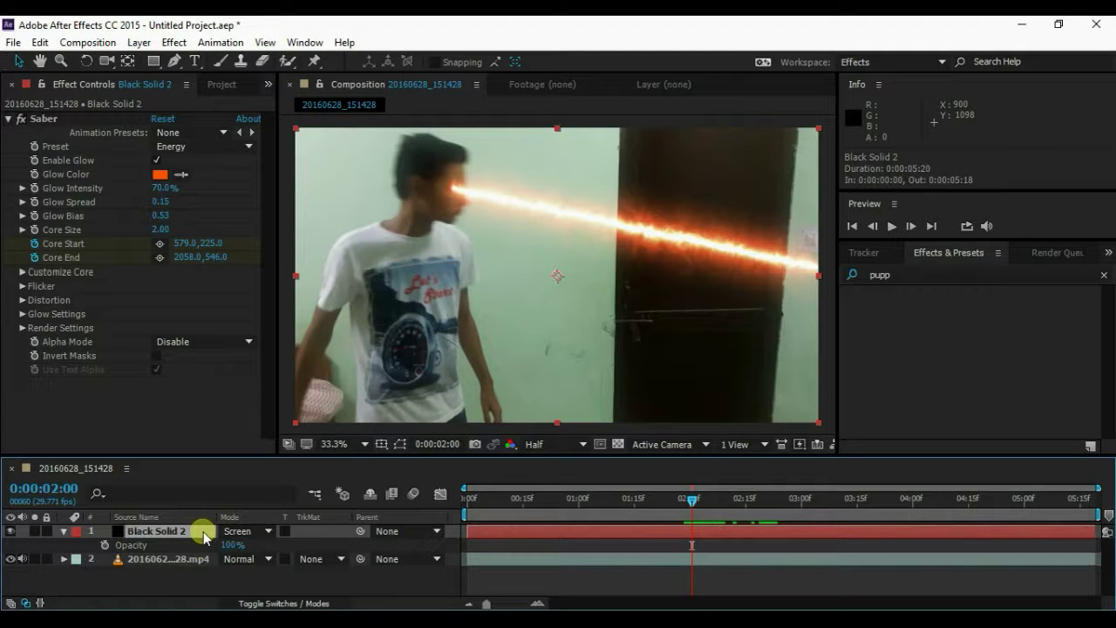
left_click(105, 544)
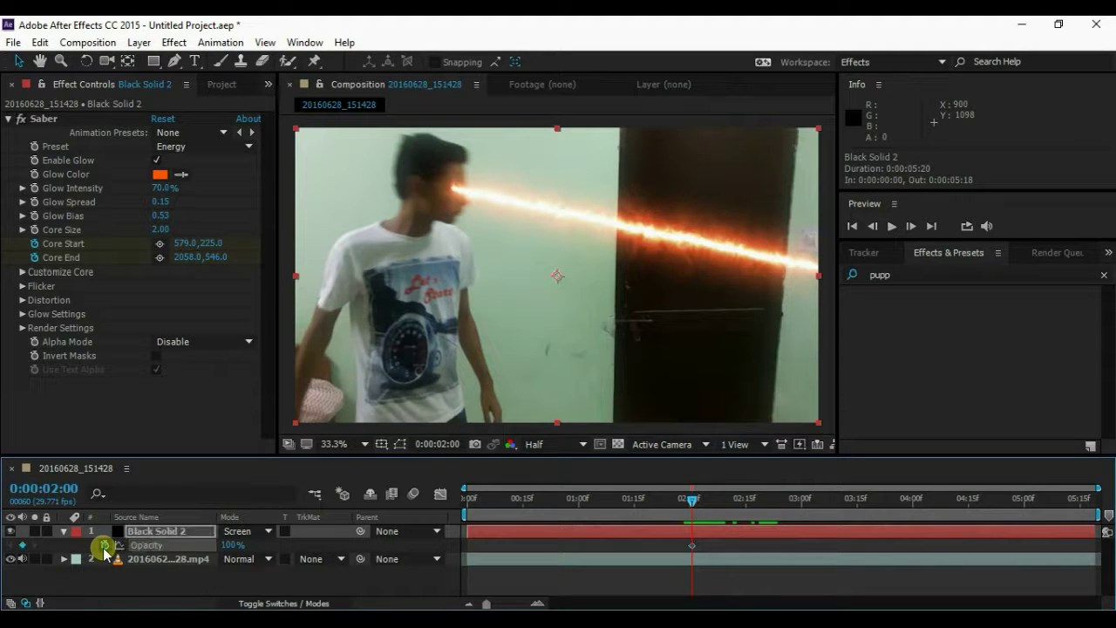
left_click(232, 544)
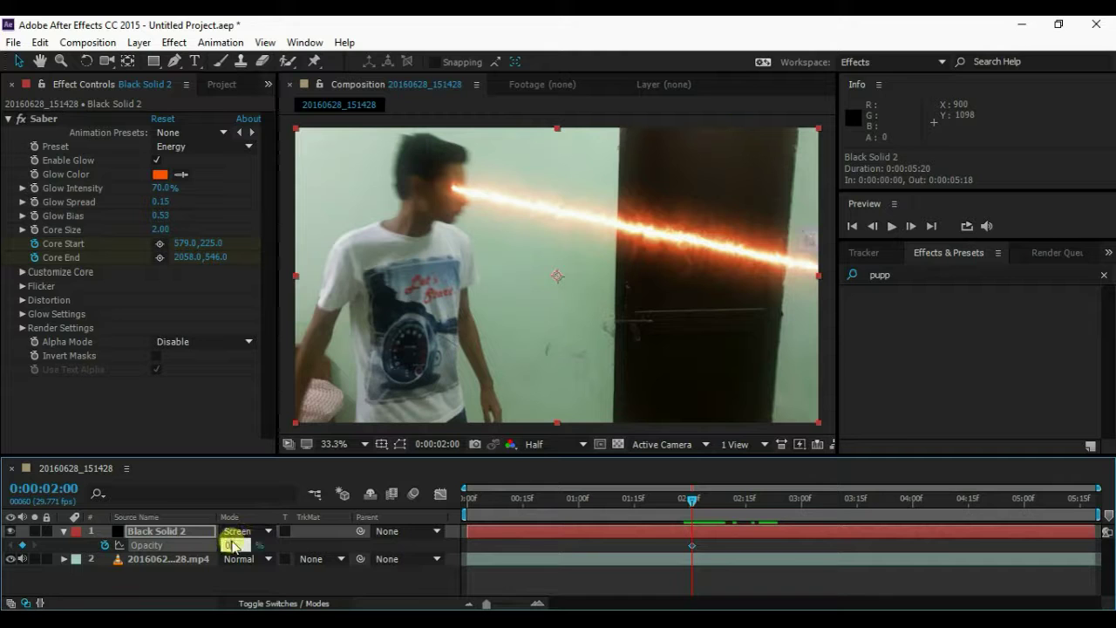
type("0")
key("Return")
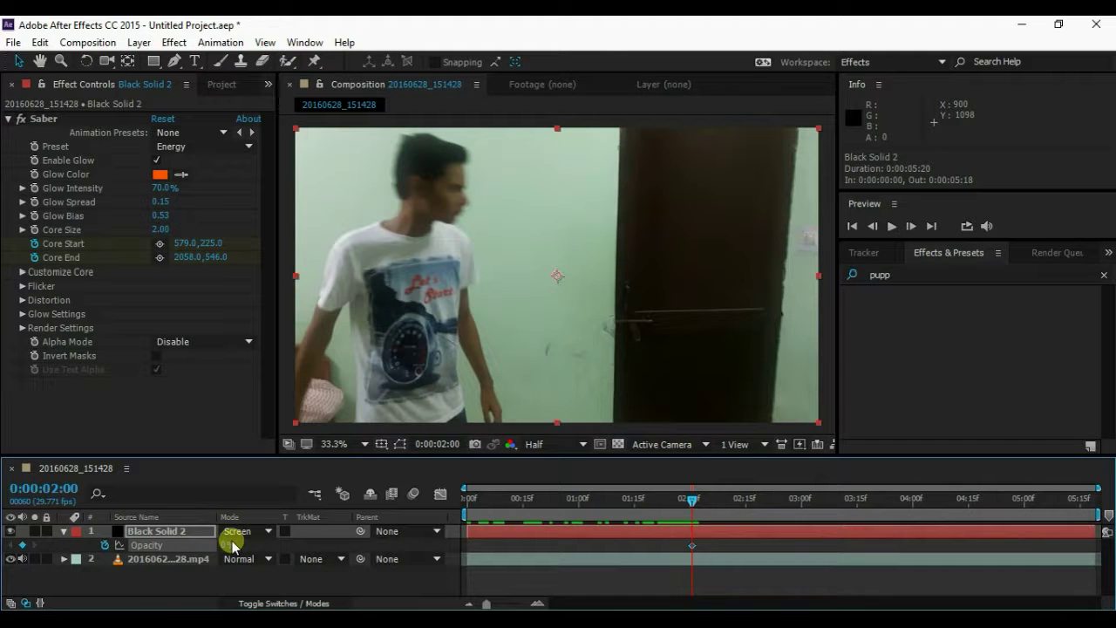
Move to 0:00:02:02 and set Black Solid 2's opacity to 90%
left_click(907, 227)
left_click(907, 227)
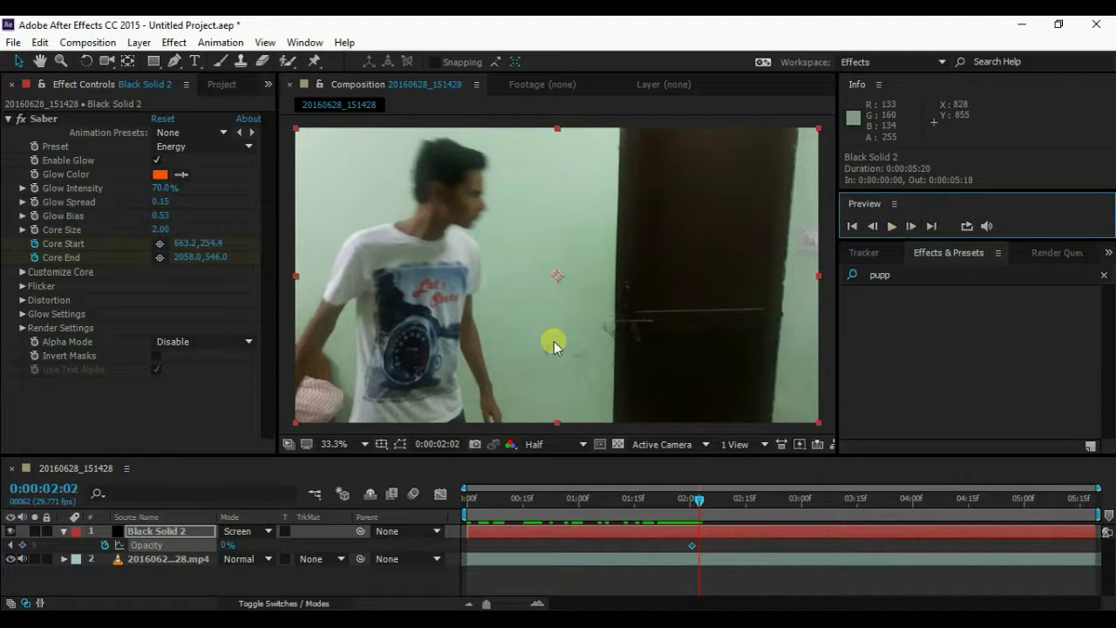
left_click(230, 545)
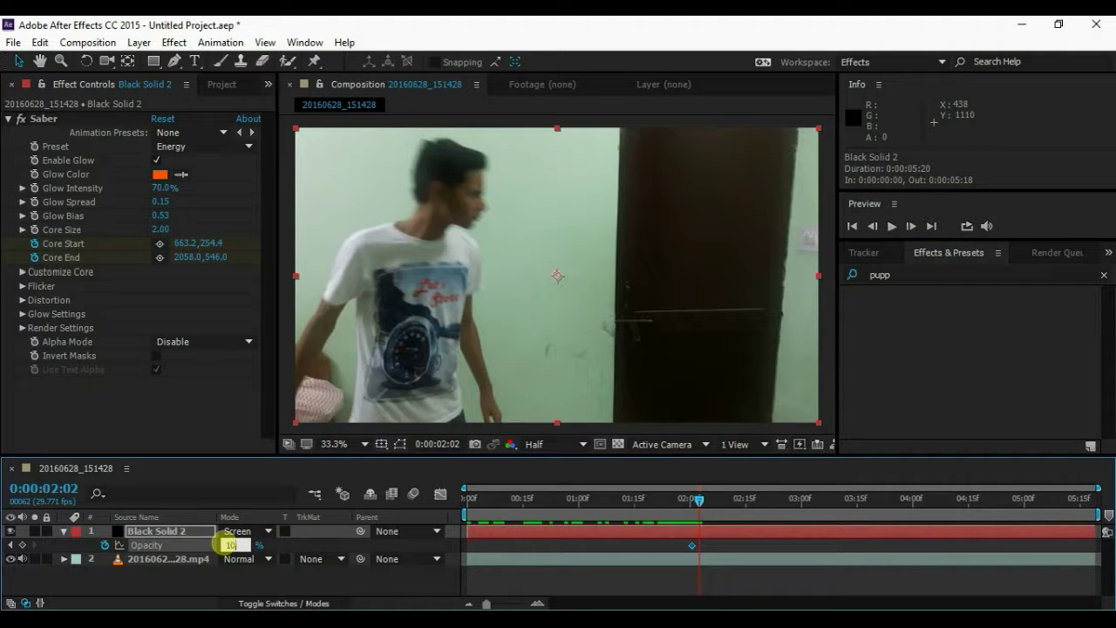
type("0")
key("BackSpace")
type("90")
key("Return")
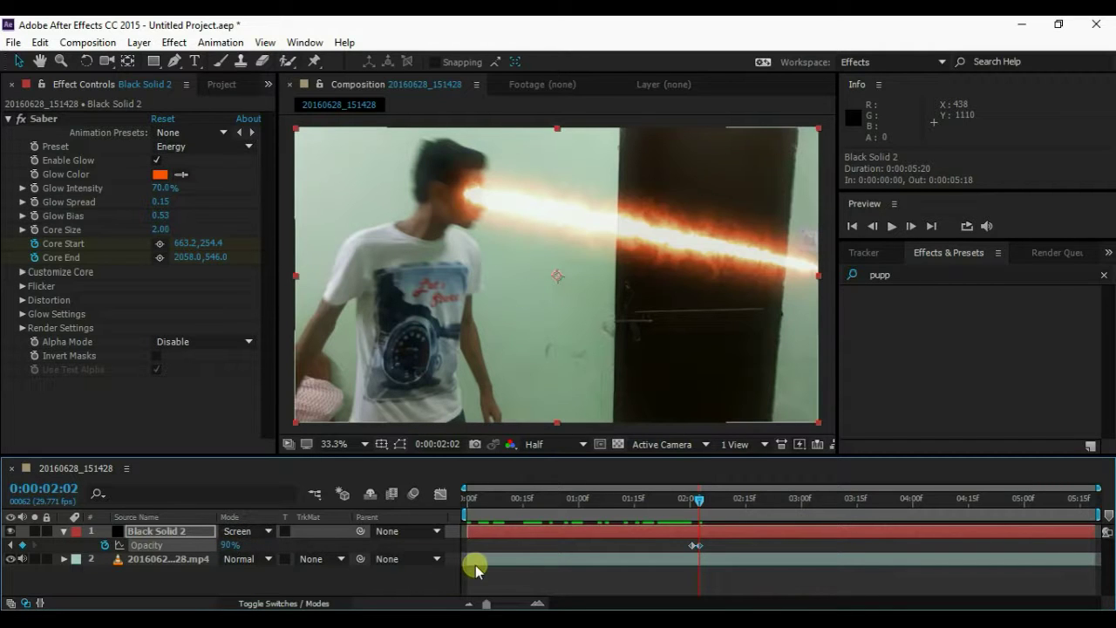
Preview the beam's fade-in starting from 0:00:01:28, then stop playback
left_click(692, 504)
left_click_drag(694, 506, 685, 504)
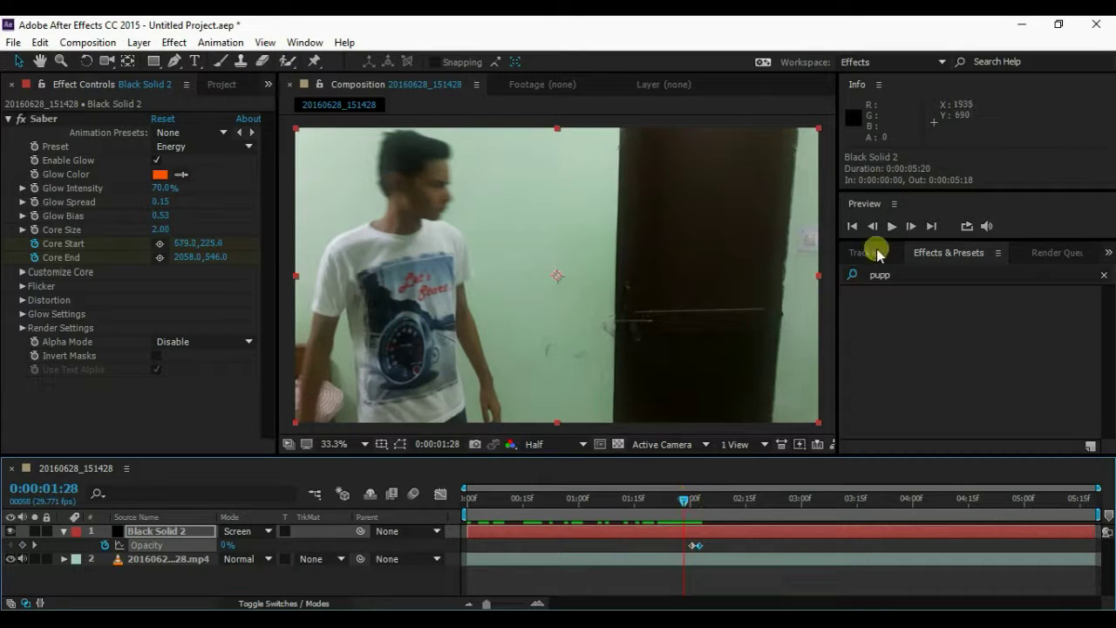
left_click(886, 227)
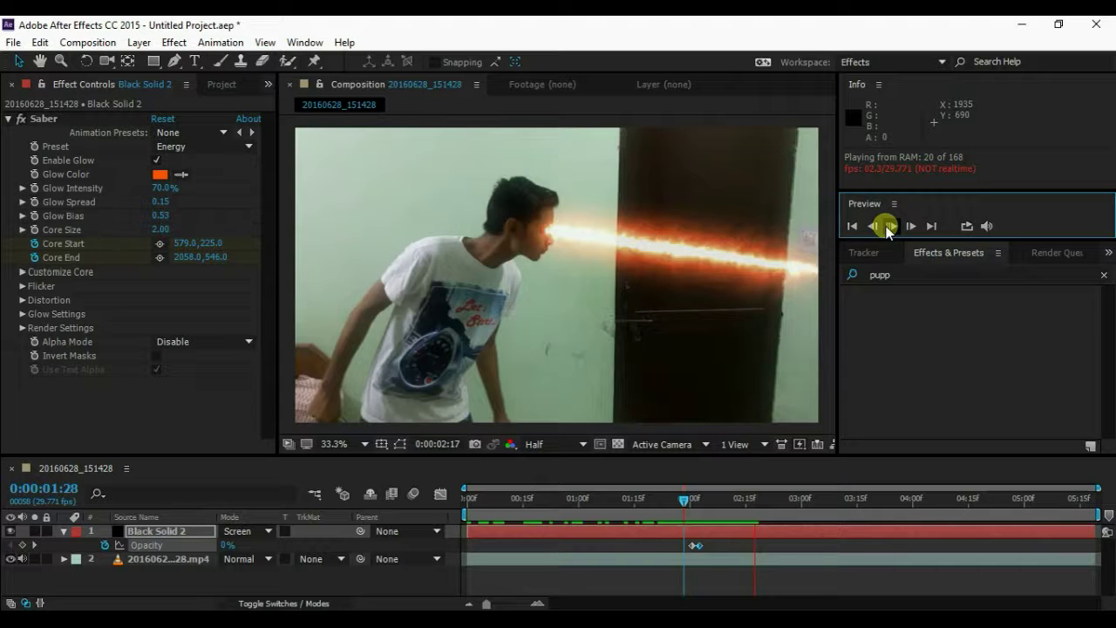
left_click(888, 226)
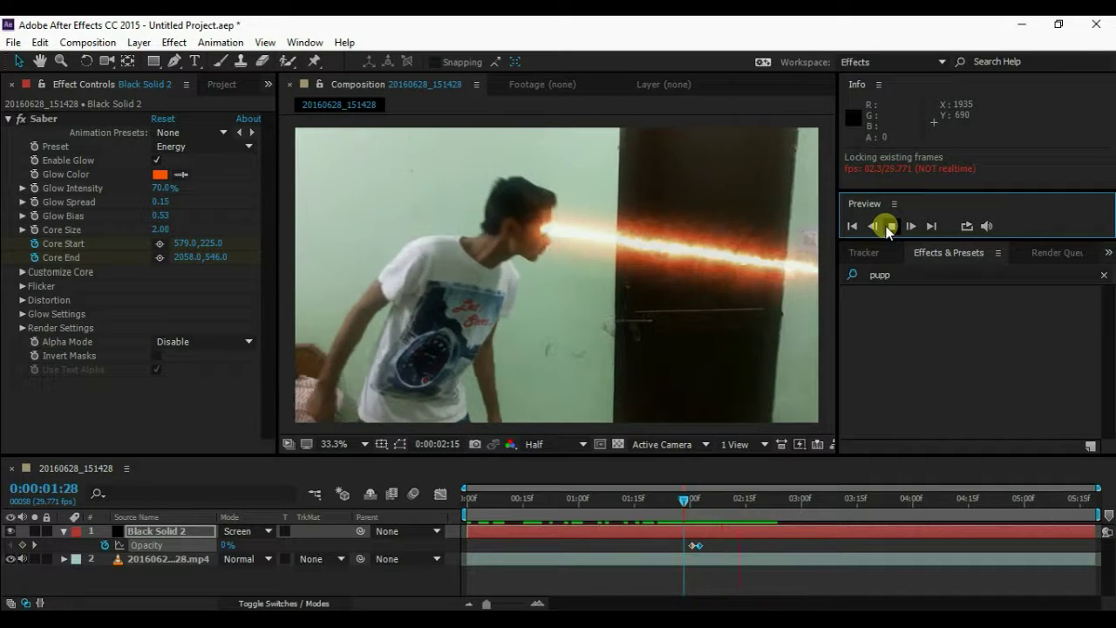
left_click(888, 227)
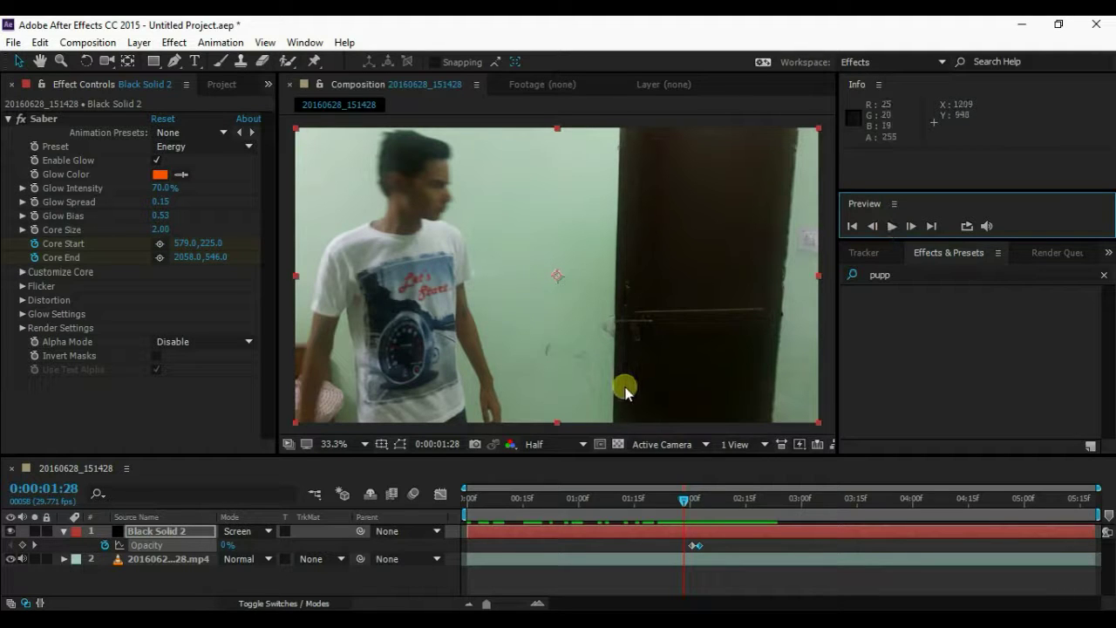
Add the composition to the Render Queue and render it with Best Settings and Lossless AVI output
left_click(13, 43)
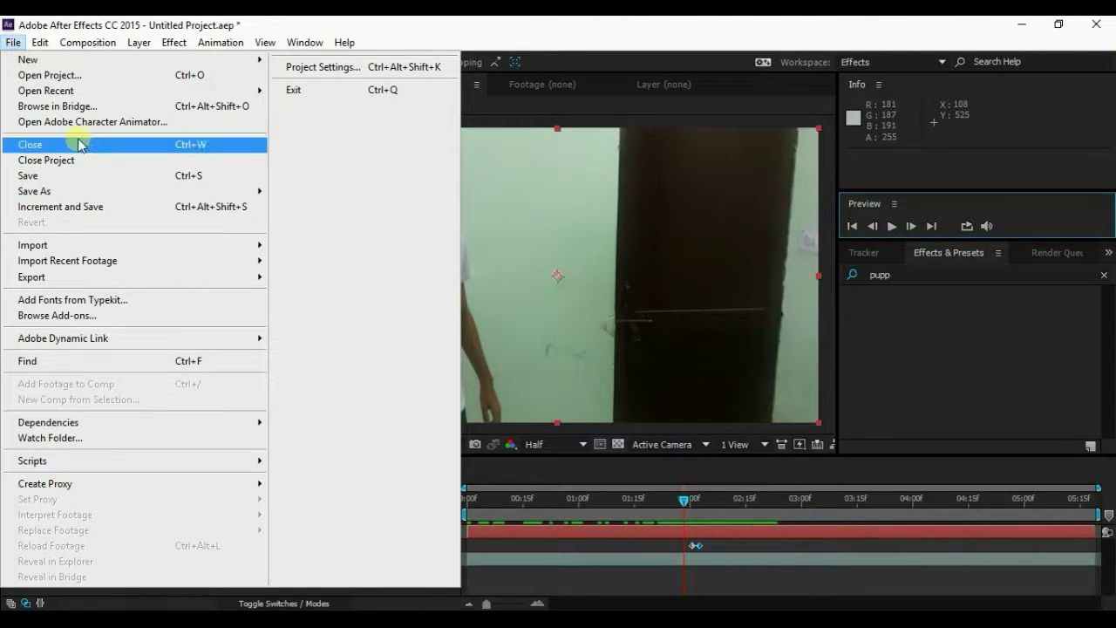
mouse_move(172, 281)
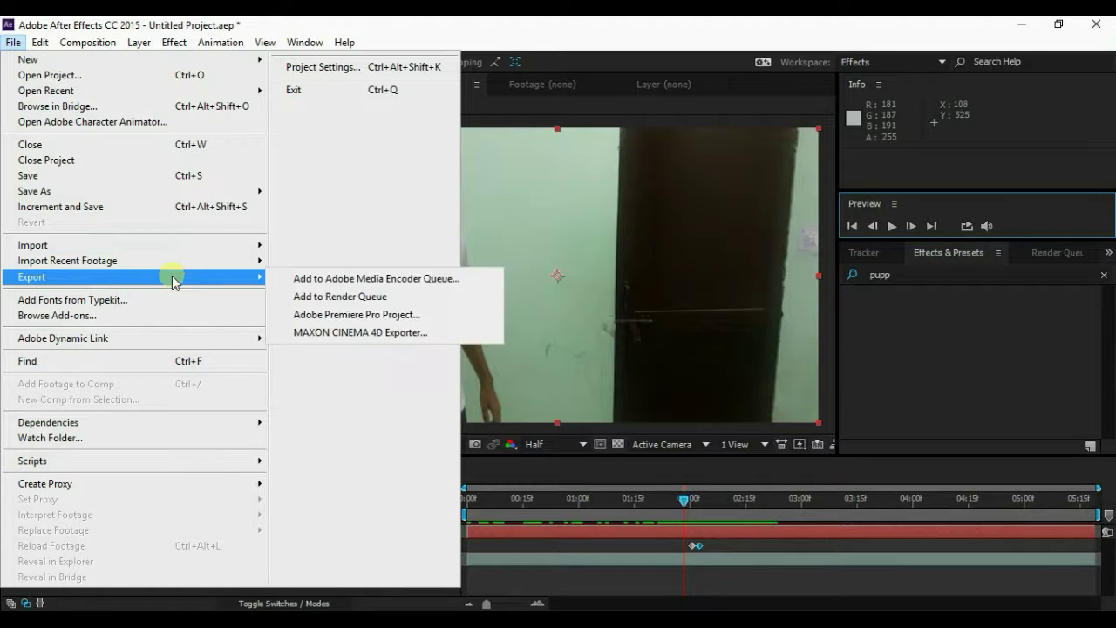
left_click(296, 295)
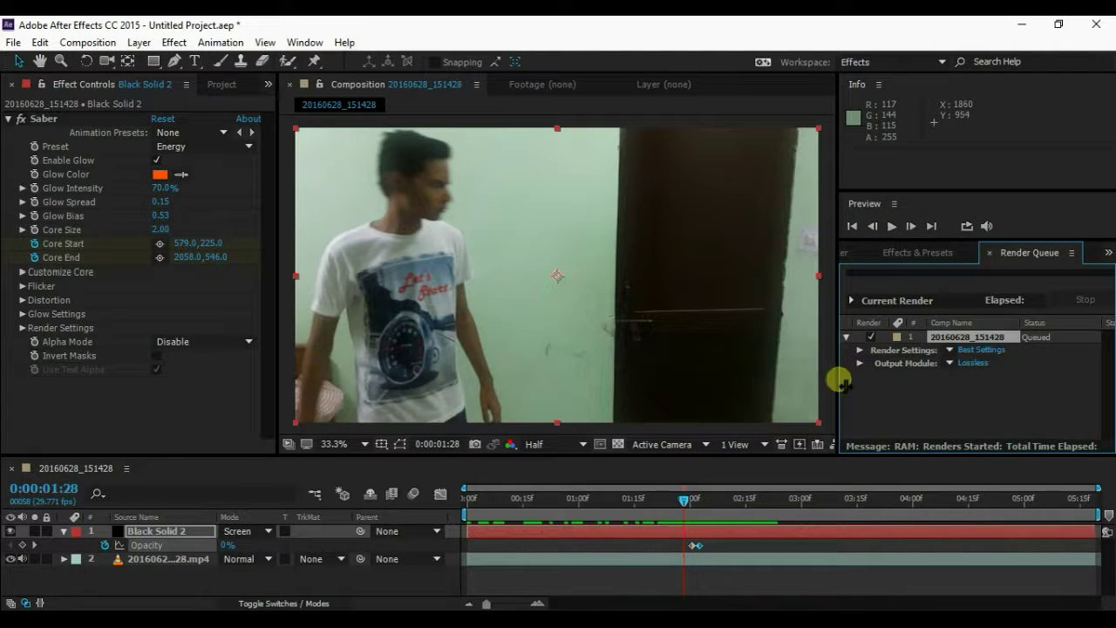
left_click_drag(838, 381, 687, 381)
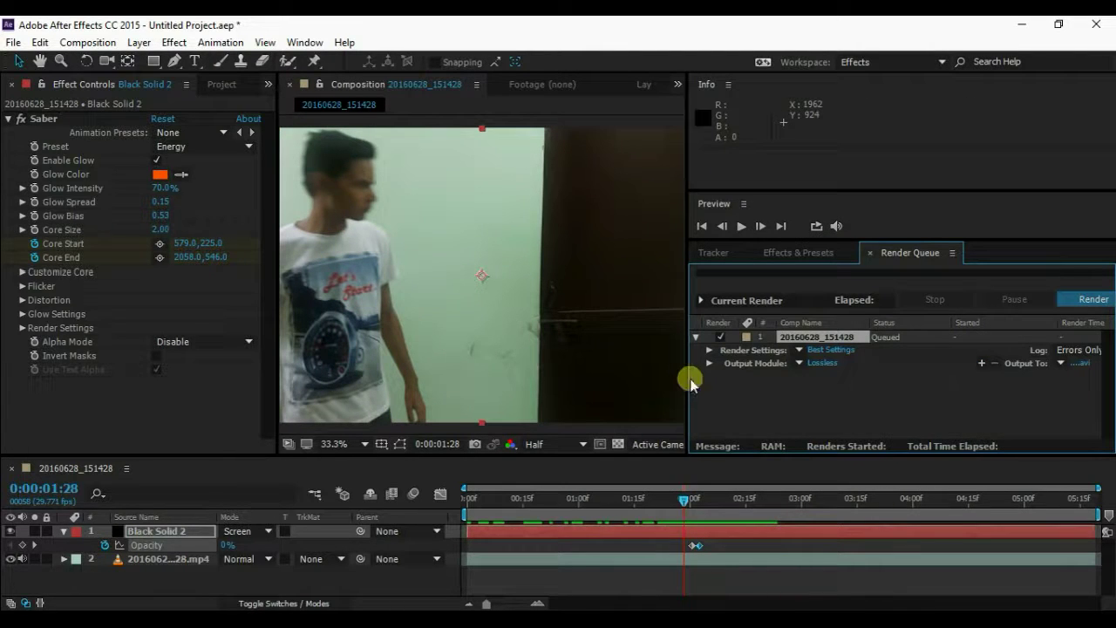
left_click(1073, 299)
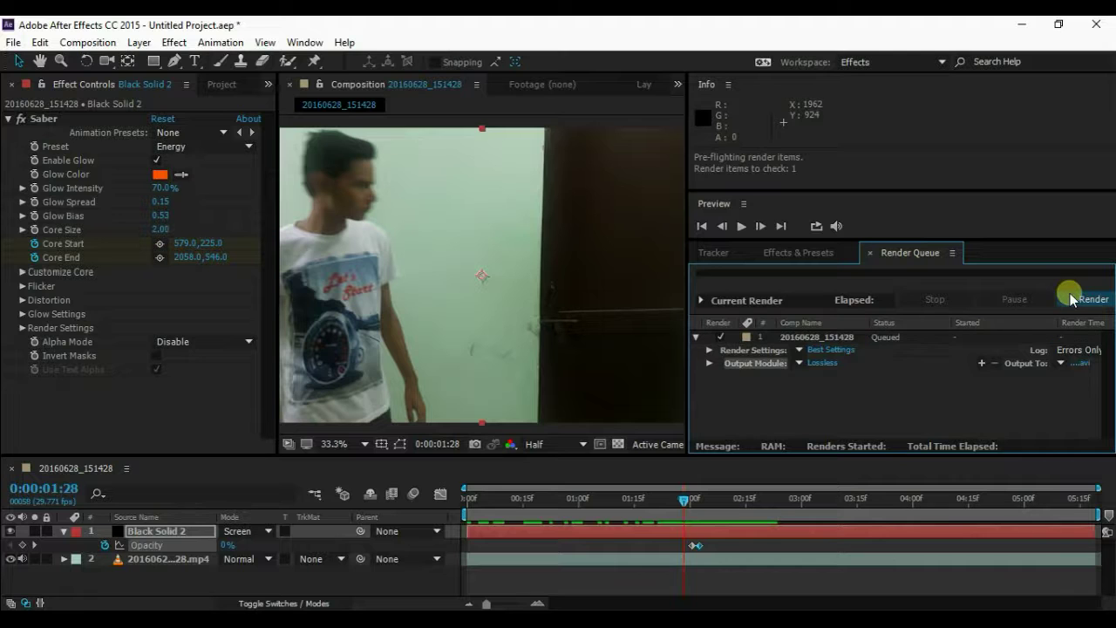